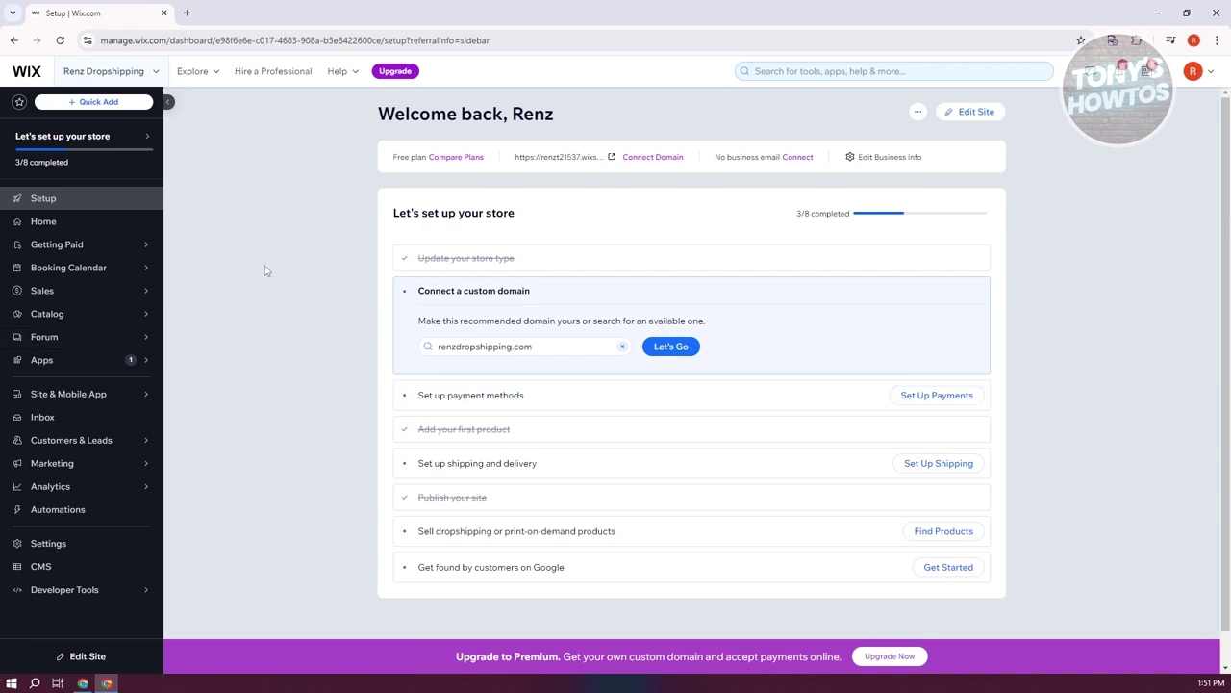
- Open the Accept Payments page from the site's general settings
{"action": "left_click", "coordinate": [919, 396]}
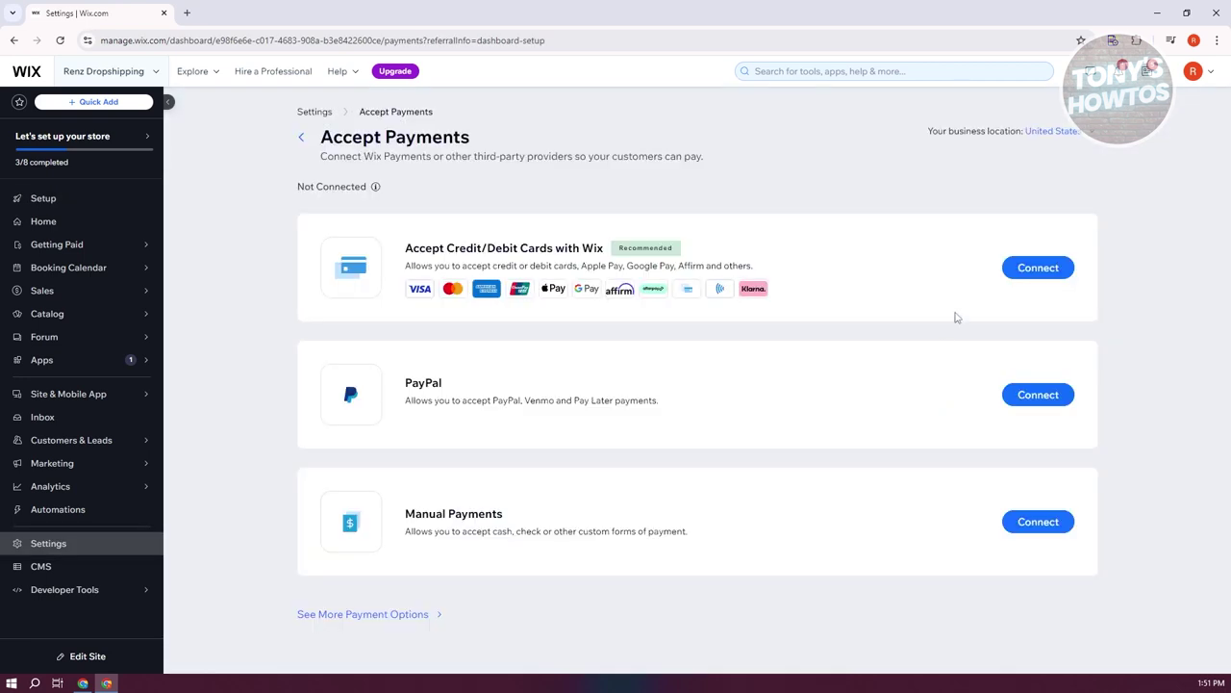
{"action": "left_click", "coordinate": [88, 225]}
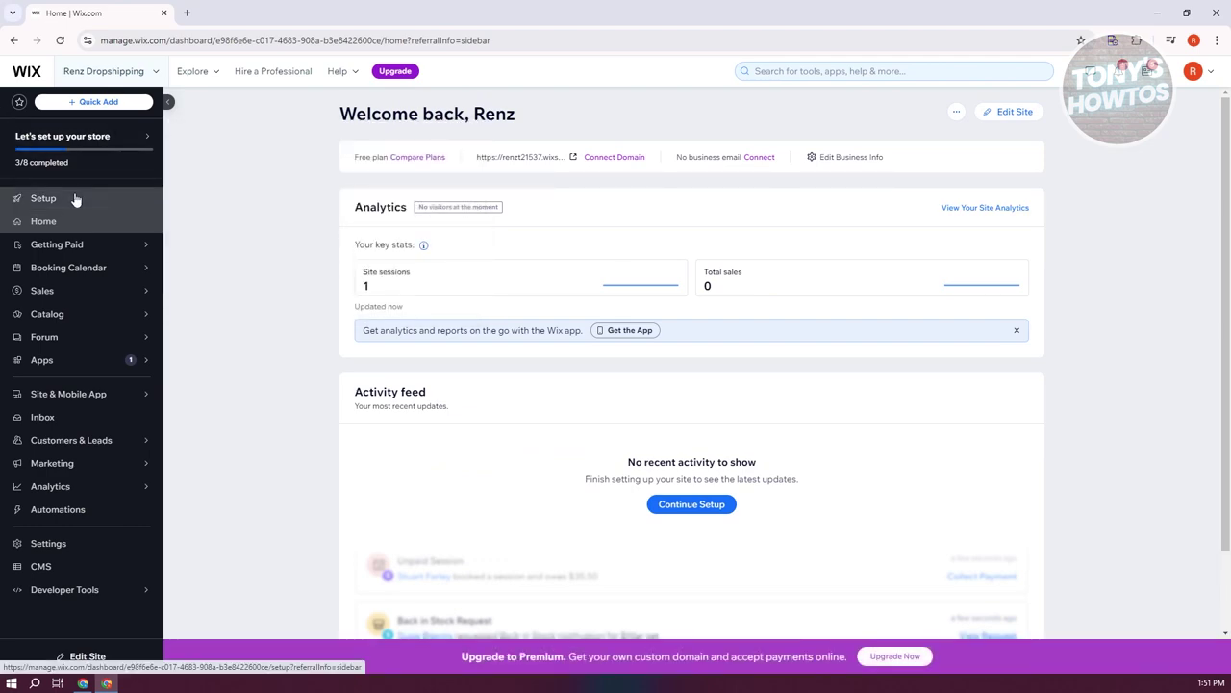
{"action": "left_click", "coordinate": [76, 199]}
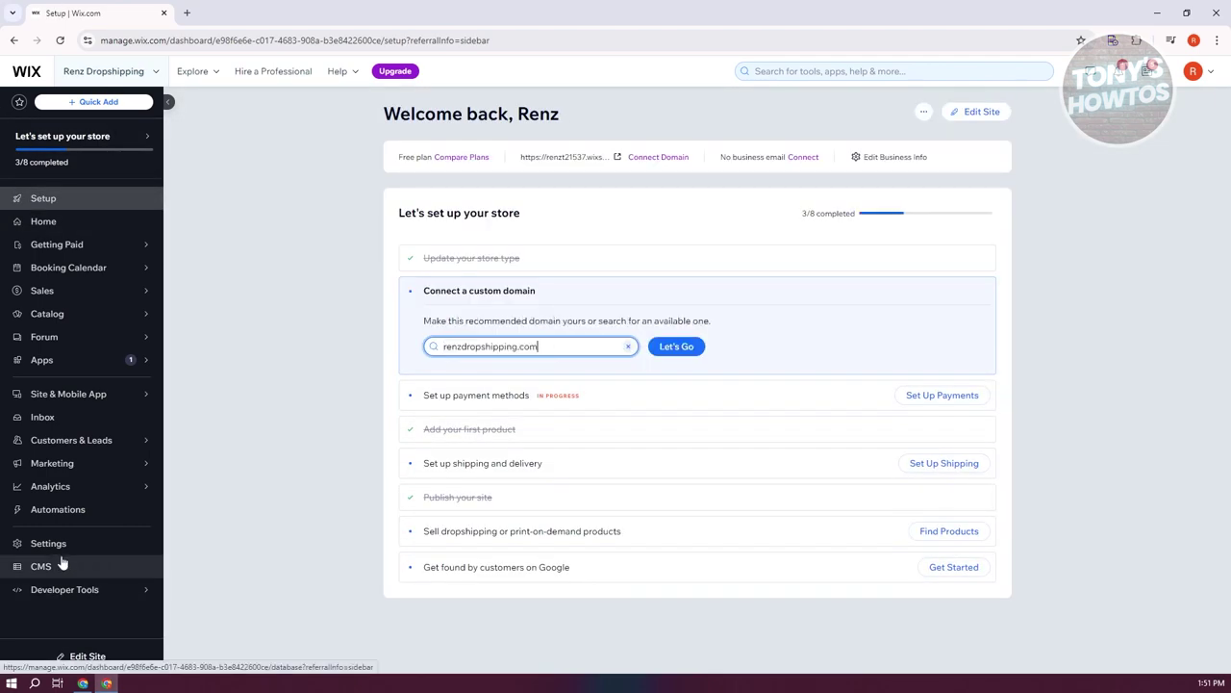
{"action": "left_click", "coordinate": [74, 545]}
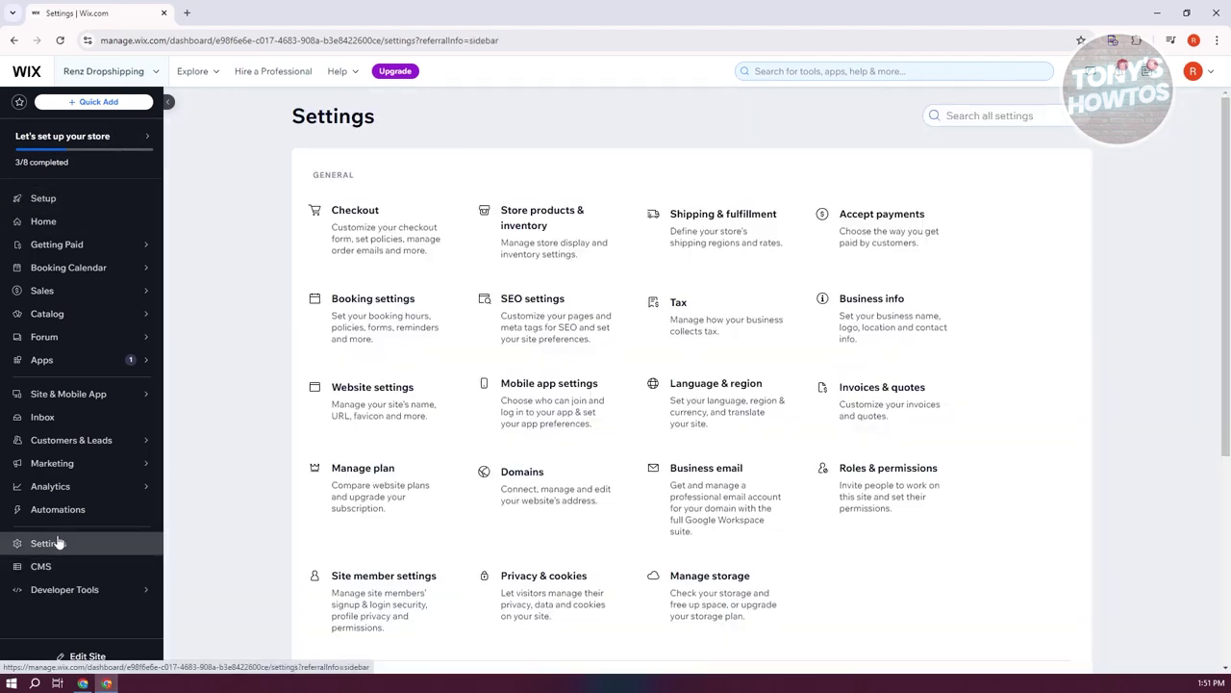
{"action": "left_click", "coordinate": [892, 234]}
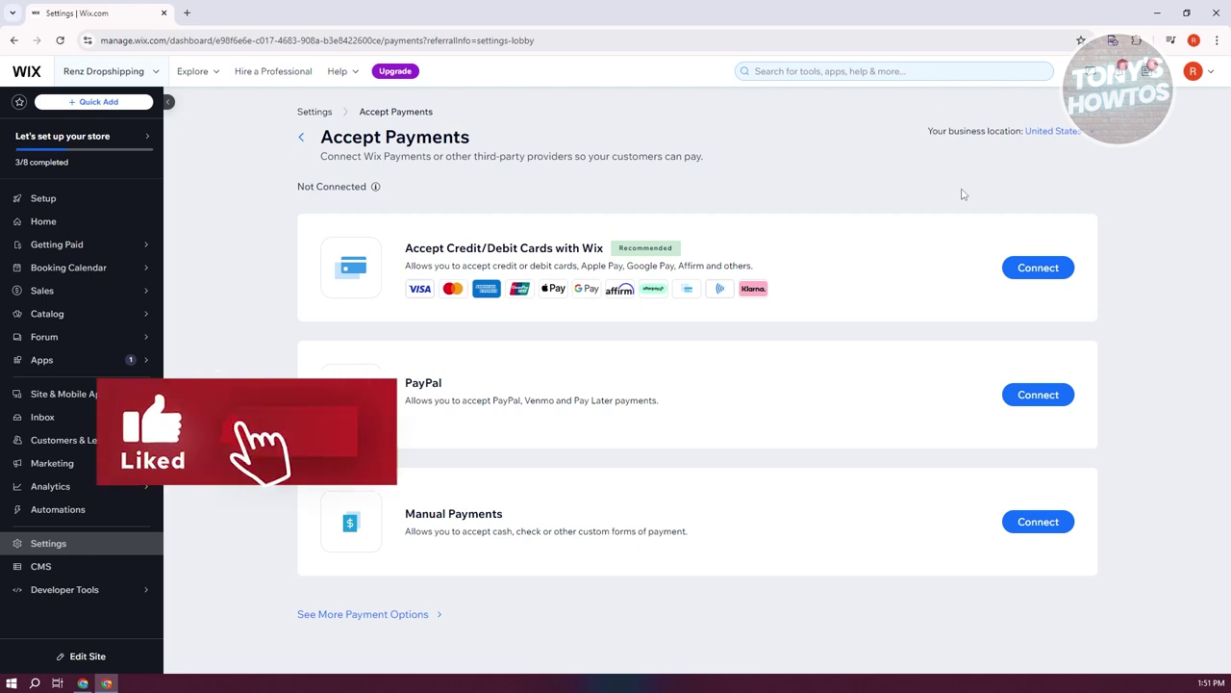
- Change the business location for payments to Australia
{"action": "left_click", "coordinate": [1090, 132]}
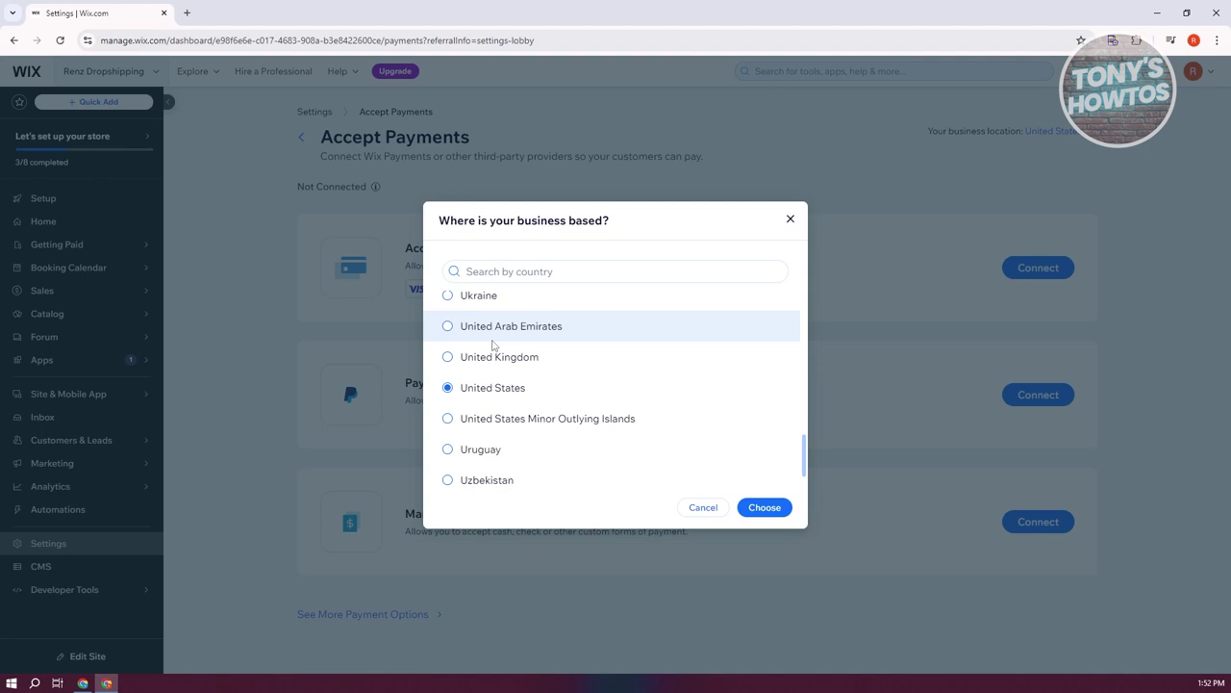
{"action": "left_click", "coordinate": [601, 270]}
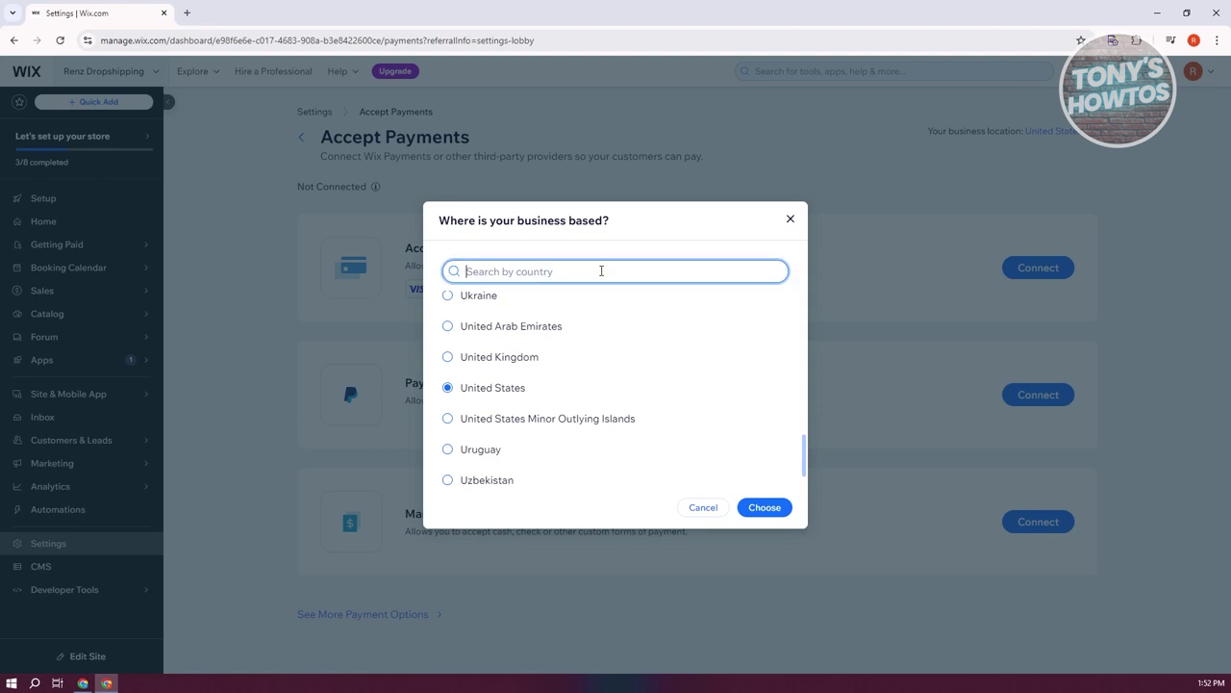
{"action": "type", "text": "austra"}
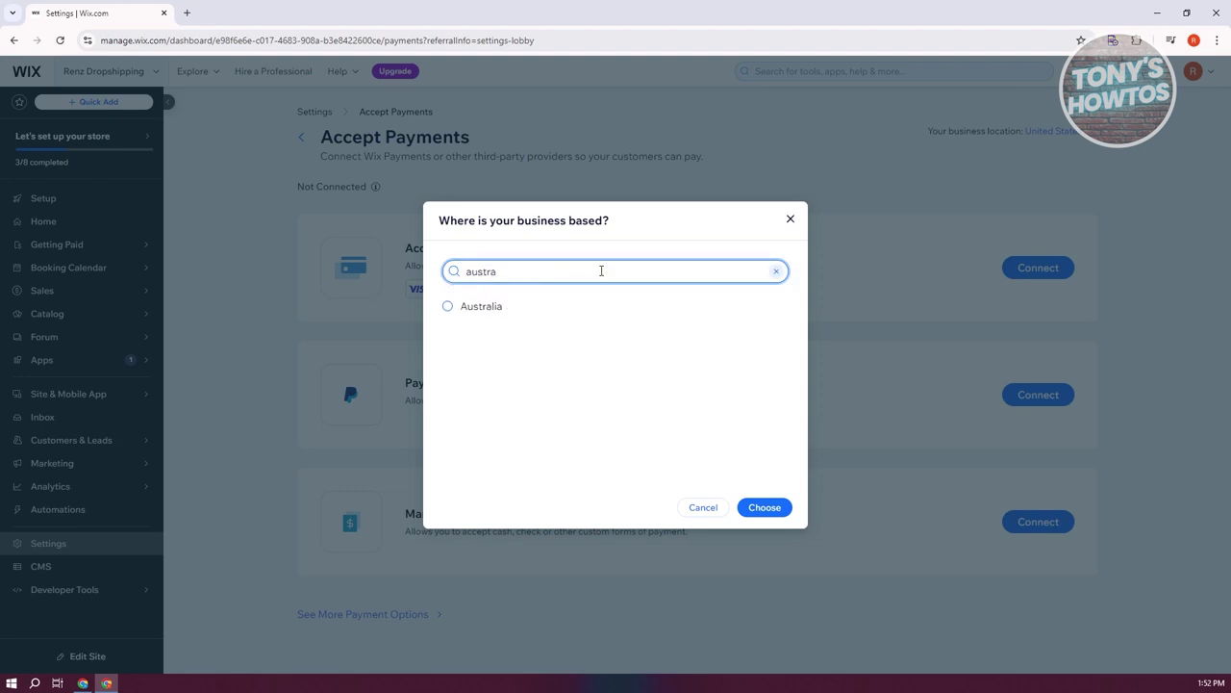
{"action": "left_click", "coordinate": [470, 320]}
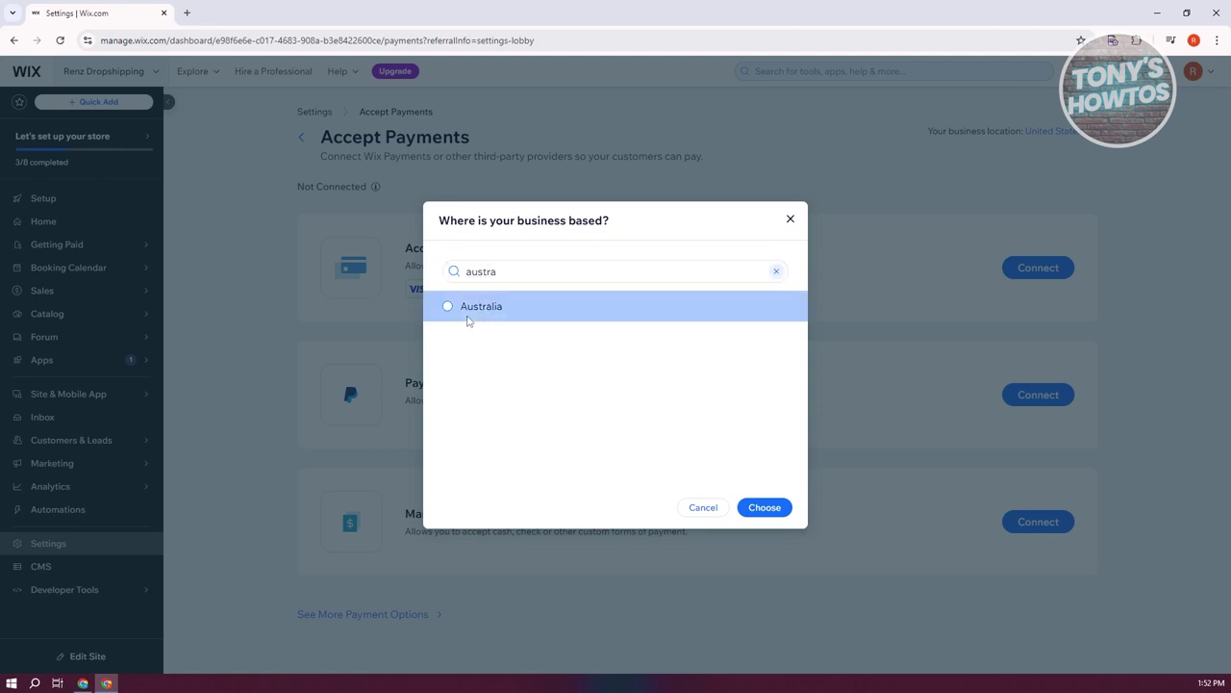
{"action": "left_click", "coordinate": [763, 512]}
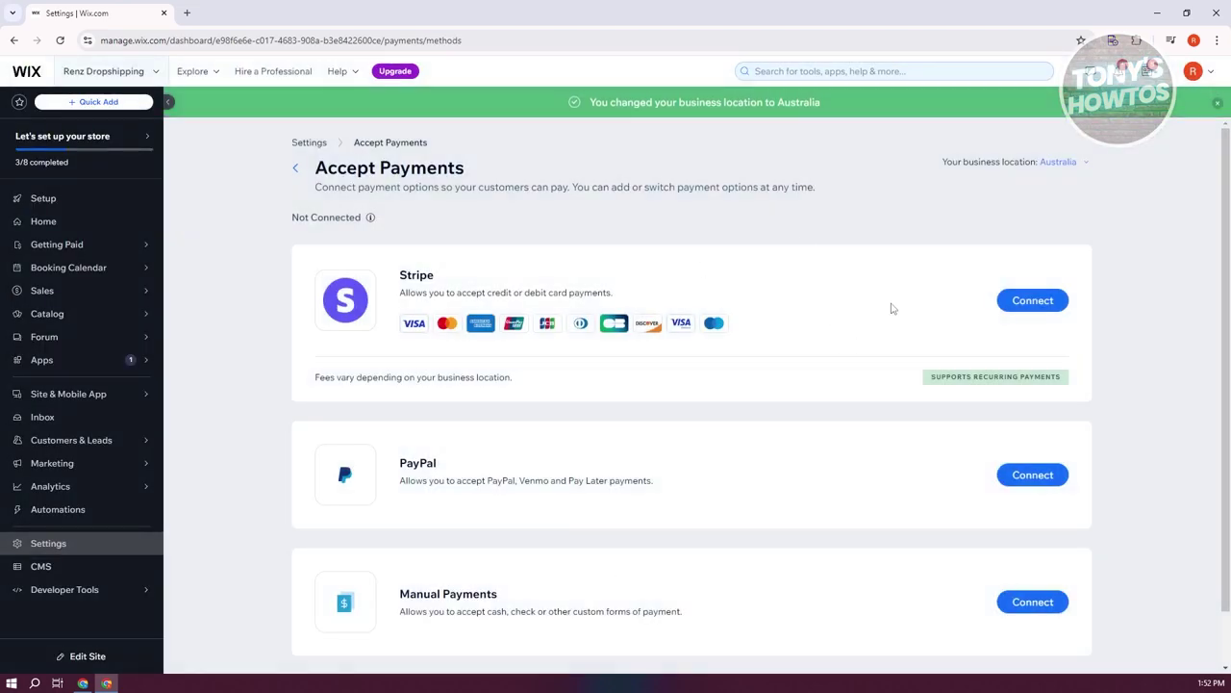
- Examine the payment providers offered for Australia, including the additional payment options, and return to the Accept Payments page
{"action": "scroll", "coordinate": [667, 327], "scroll_direction": "down", "scroll_amount": 1}
{"action": "scroll", "coordinate": [671, 328], "scroll_direction": "up", "scroll_amount": 1}
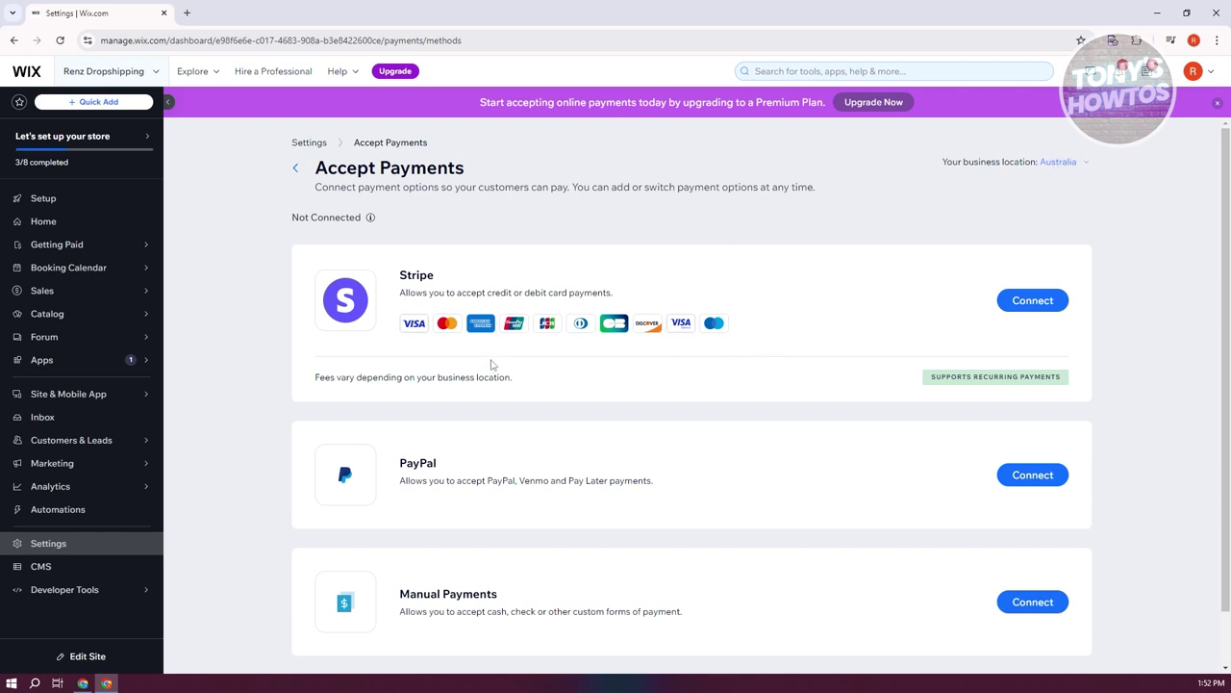
{"action": "scroll", "coordinate": [493, 356], "scroll_direction": "down", "scroll_amount": 2}
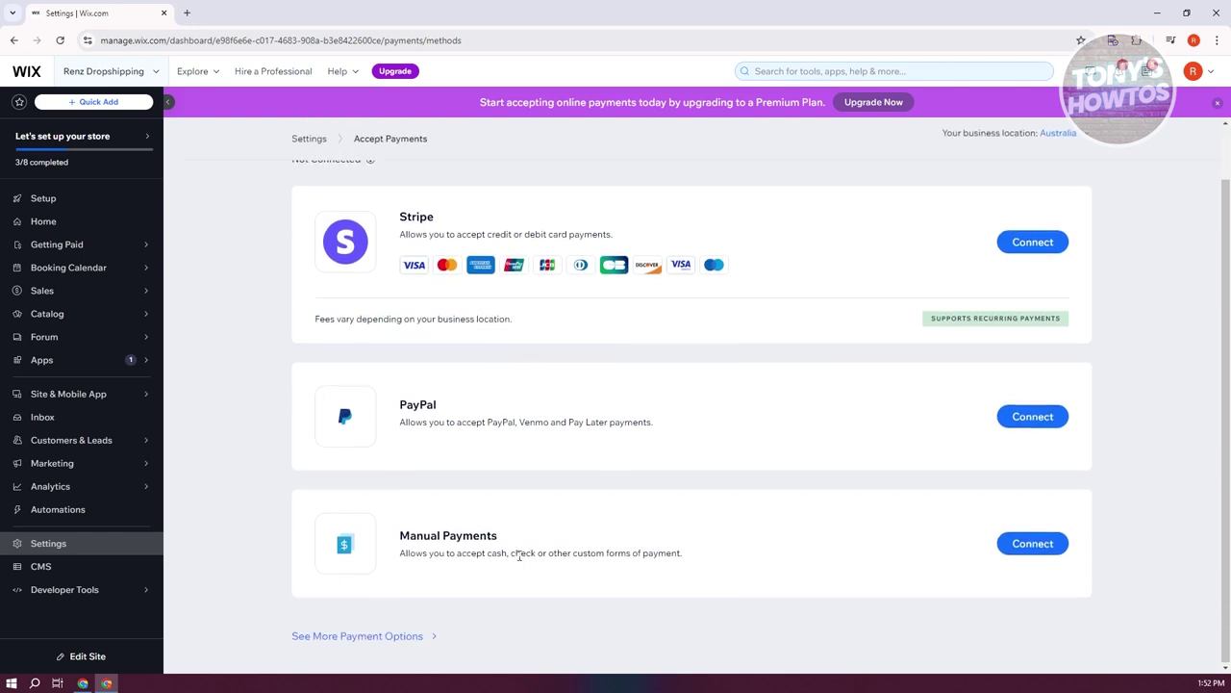
{"action": "left_click", "coordinate": [385, 637]}
{"action": "scroll", "coordinate": [797, 517], "scroll_direction": "down", "scroll_amount": 2}
{"action": "scroll", "coordinate": [798, 517], "scroll_direction": "down", "scroll_amount": 5}
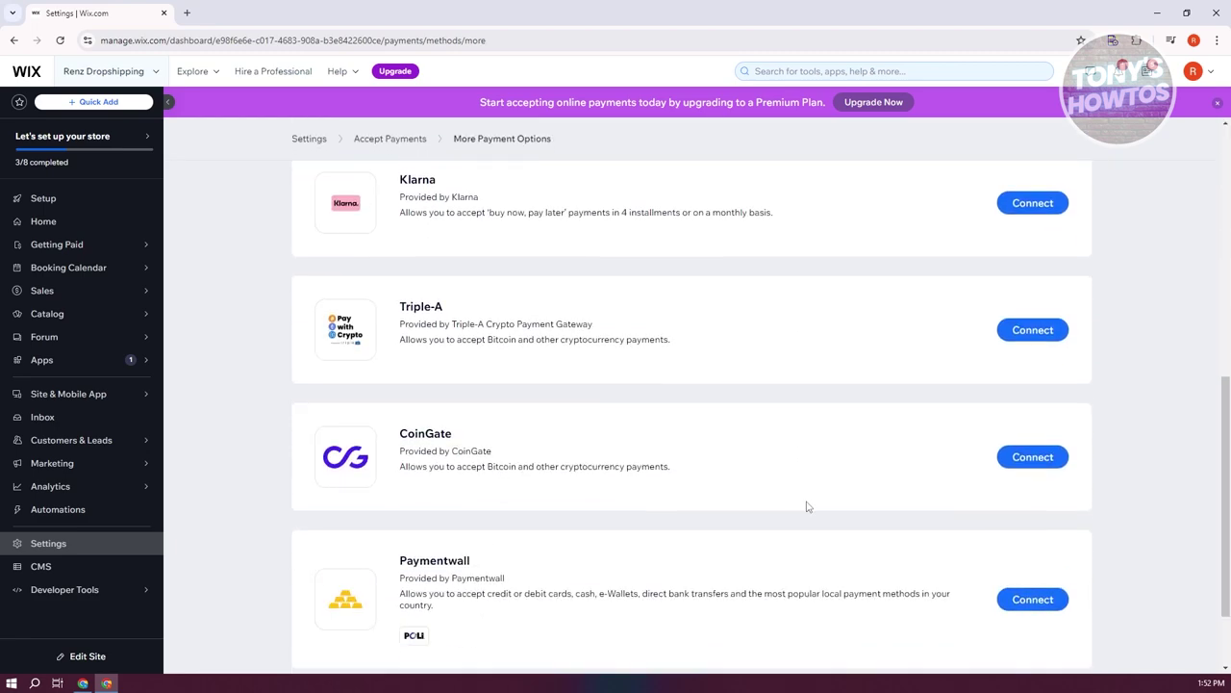
{"action": "scroll", "coordinate": [805, 503], "scroll_direction": "up", "scroll_amount": 3}
{"action": "scroll", "coordinate": [699, 440], "scroll_direction": "down", "scroll_amount": 3}
{"action": "scroll", "coordinate": [702, 440], "scroll_direction": "down", "scroll_amount": 2}
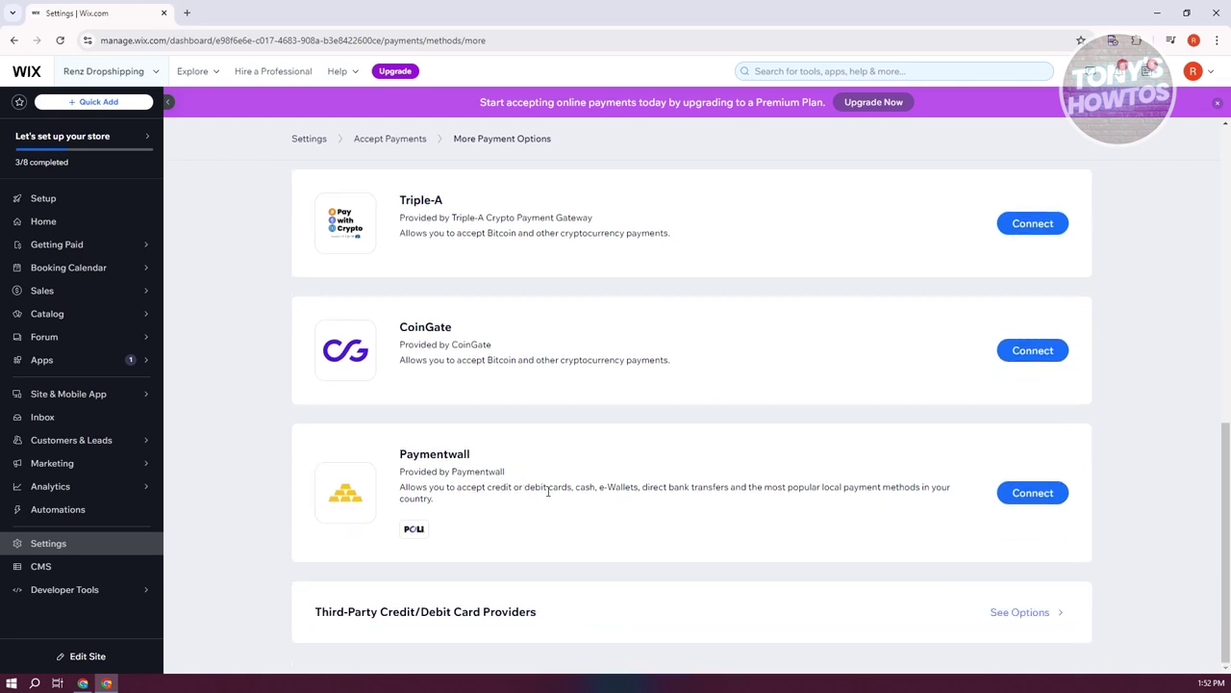
{"action": "scroll", "coordinate": [548, 491], "scroll_direction": "up", "scroll_amount": 10}
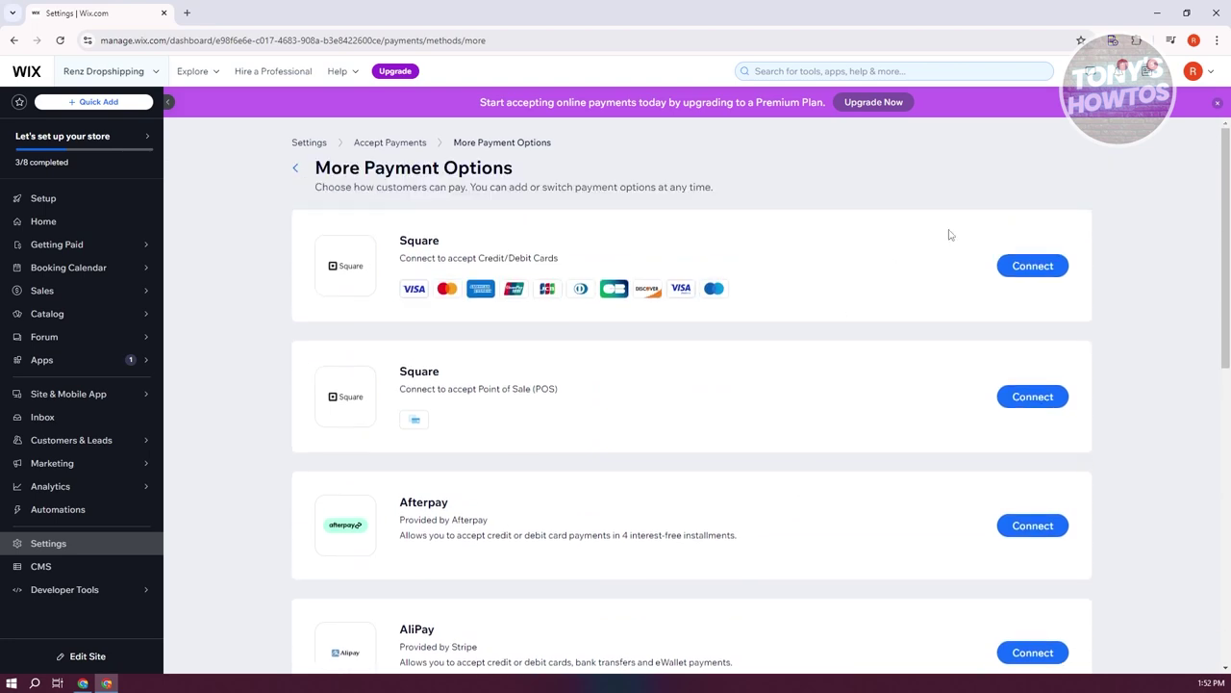
{"action": "left_click", "coordinate": [296, 168]}
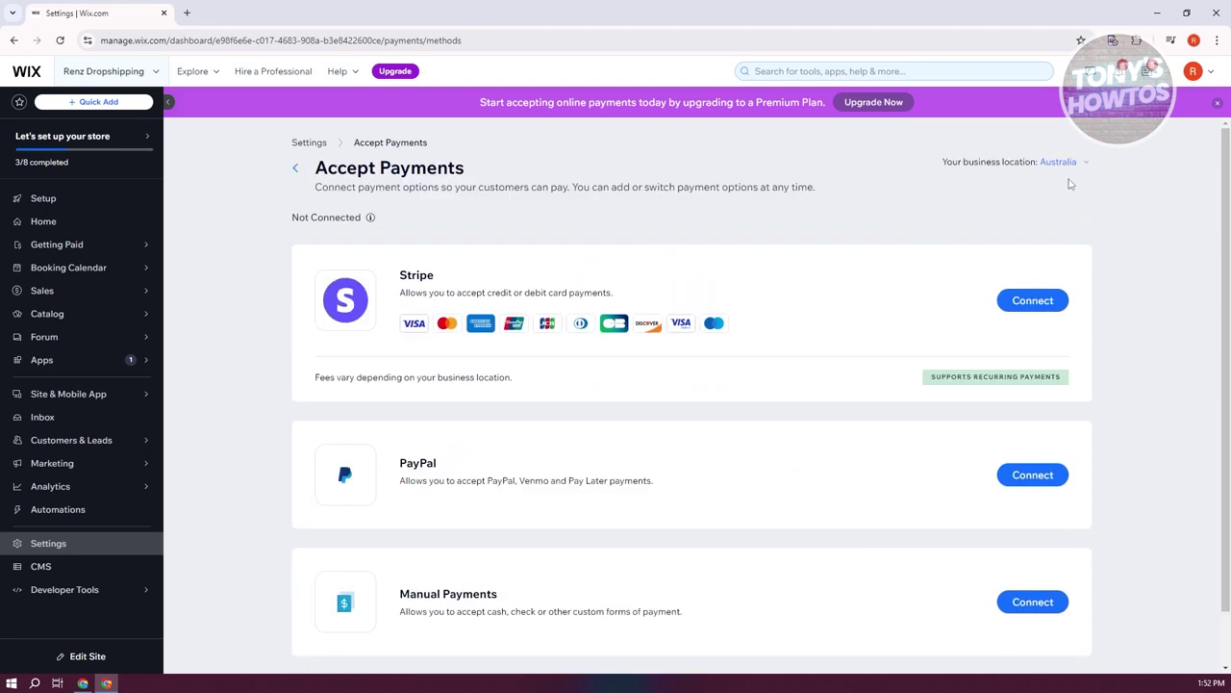
- Set the business location for payments back to United States
{"action": "left_click", "coordinate": [1068, 162]}
{"action": "left_click", "coordinate": [588, 273]}
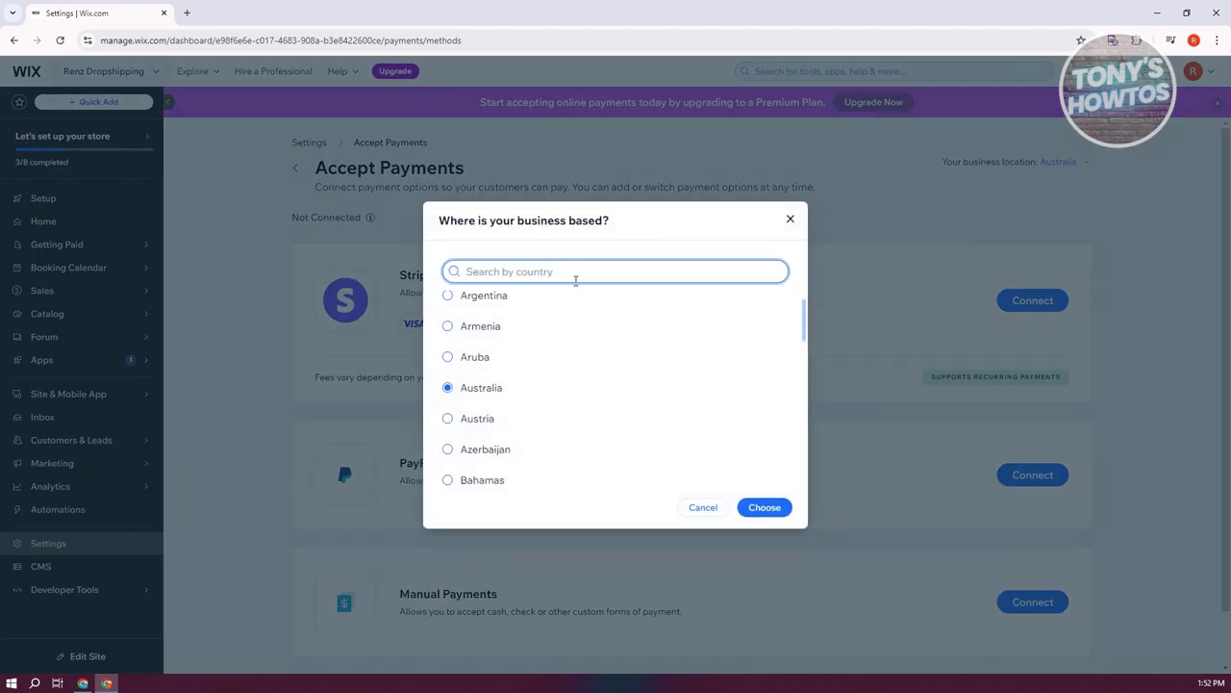
{"action": "type", "text": "unisted"}
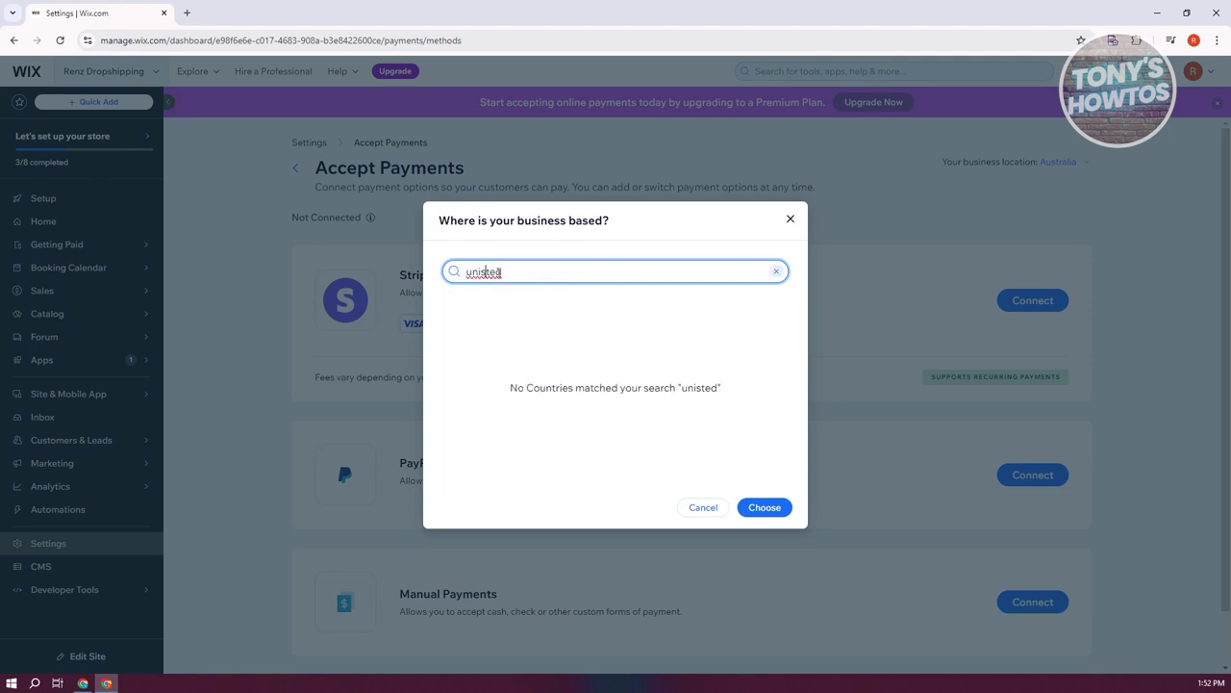
{"action": "key", "text": "Left"}
{"action": "key", "text": "Left"}
{"action": "key", "text": "Left"}
{"action": "key", "text": "BackSpace"}
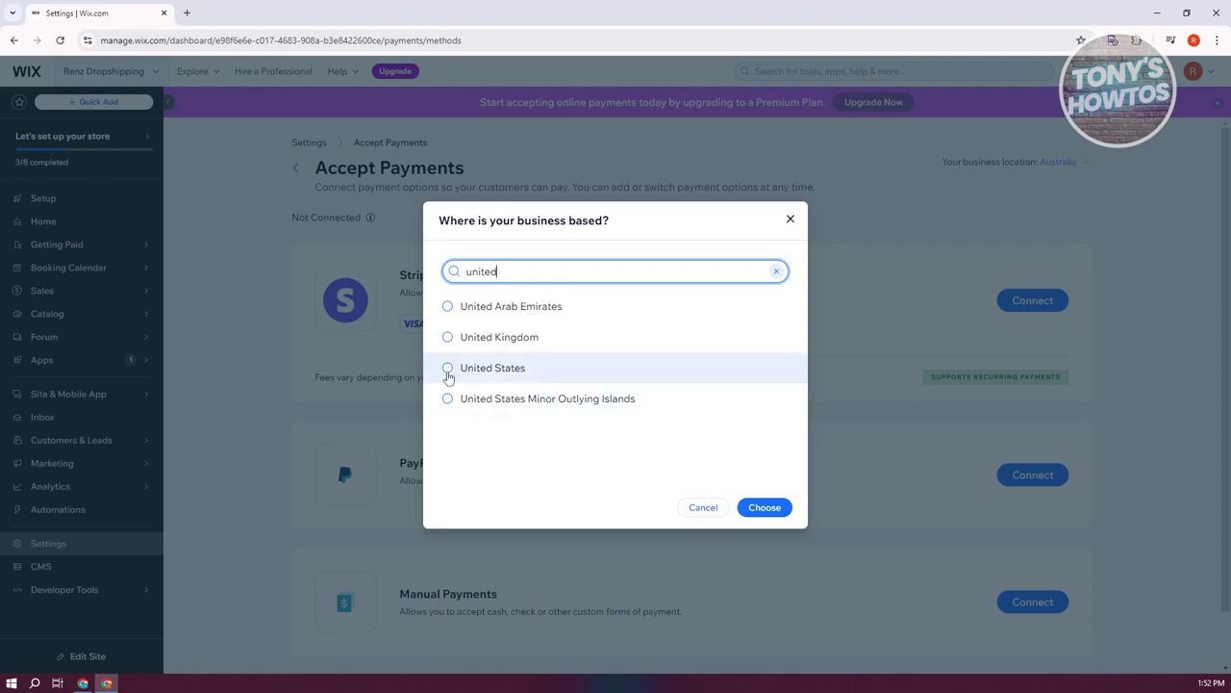
{"action": "left_click", "coordinate": [456, 375]}
{"action": "left_click", "coordinate": [782, 511]}
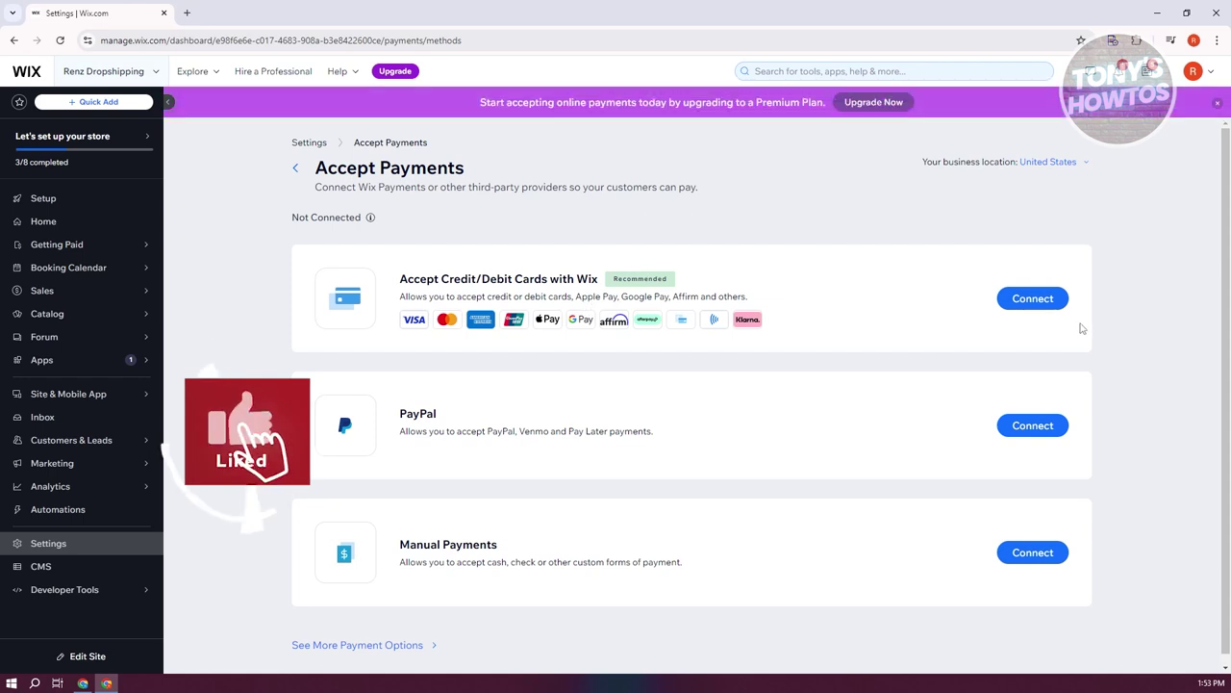
- Start connecting credit/debit card payments with Wix, review the restricted list and declare that no prohibited products or services are sold
{"action": "left_click", "coordinate": [1030, 300]}
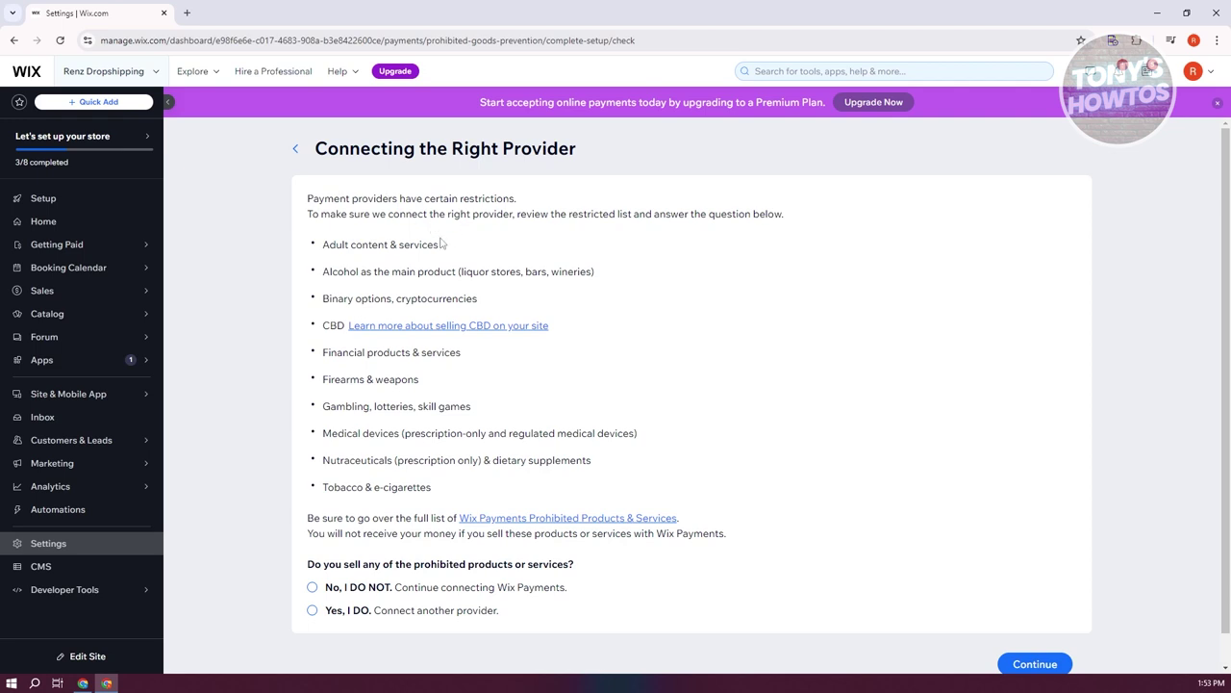
{"action": "scroll", "coordinate": [957, 434], "scroll_direction": "down", "scroll_amount": 1}
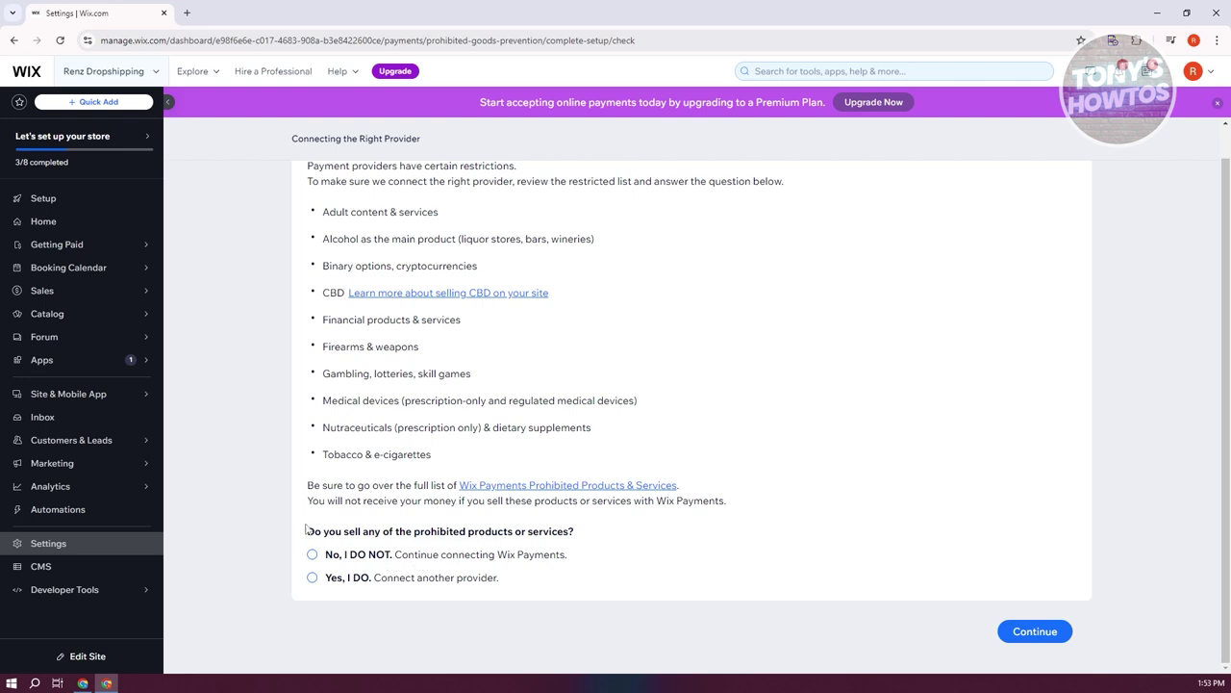
{"action": "scroll", "coordinate": [402, 478], "scroll_direction": "up", "scroll_amount": 1}
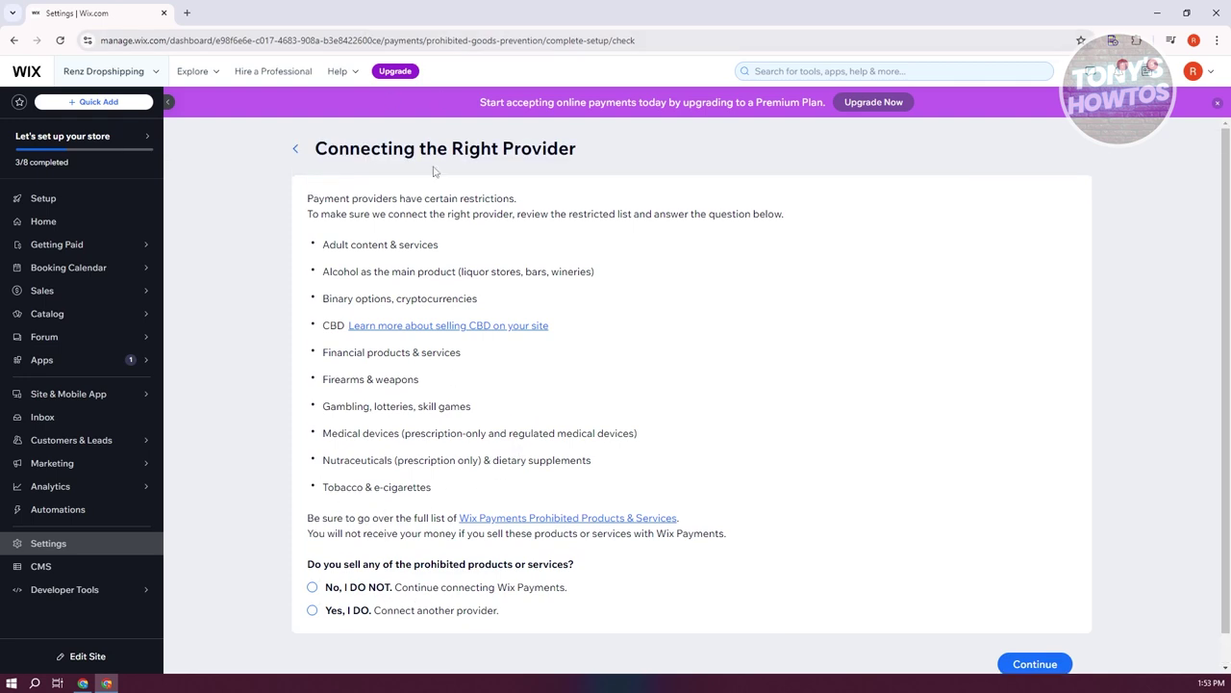
{"action": "left_click", "coordinate": [311, 587]}
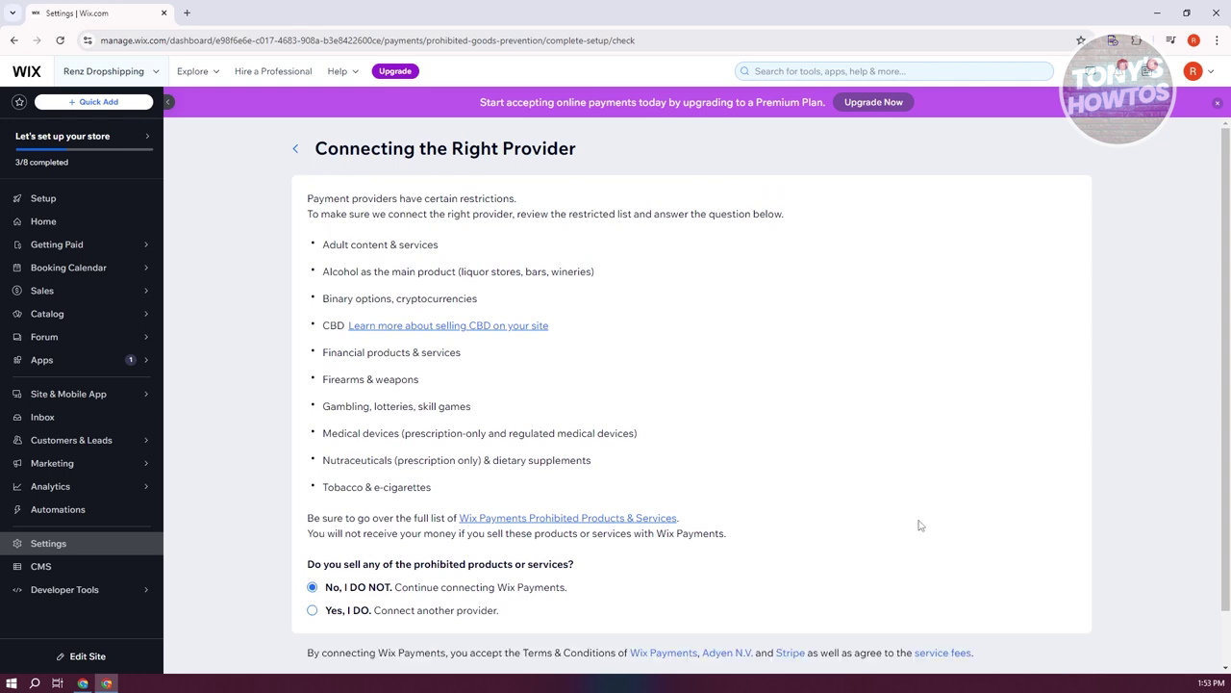
{"action": "scroll", "coordinate": [1164, 498], "scroll_direction": "down", "scroll_amount": 1}
{"action": "left_click", "coordinate": [962, 635]}
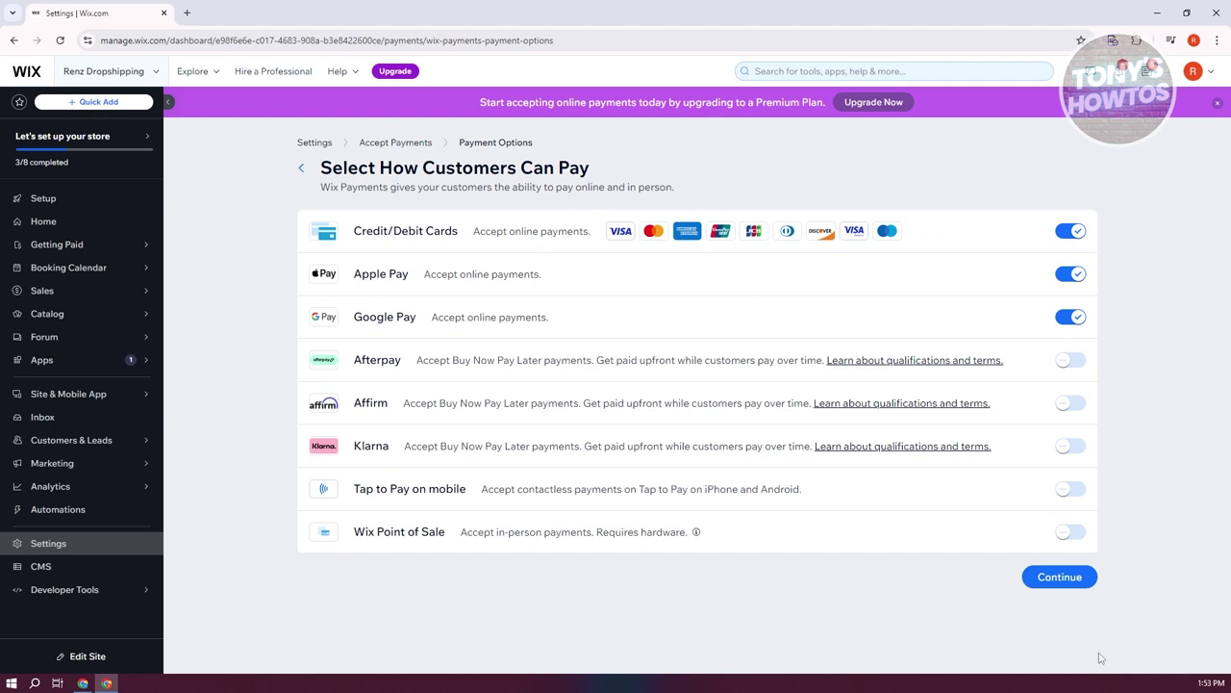
- Connect Wix Payments with Credit/Debit Cards, Apple Pay and Google Pay enabled, dismiss the upgrade offer and review the payment methods
{"action": "left_click", "coordinate": [1077, 578]}
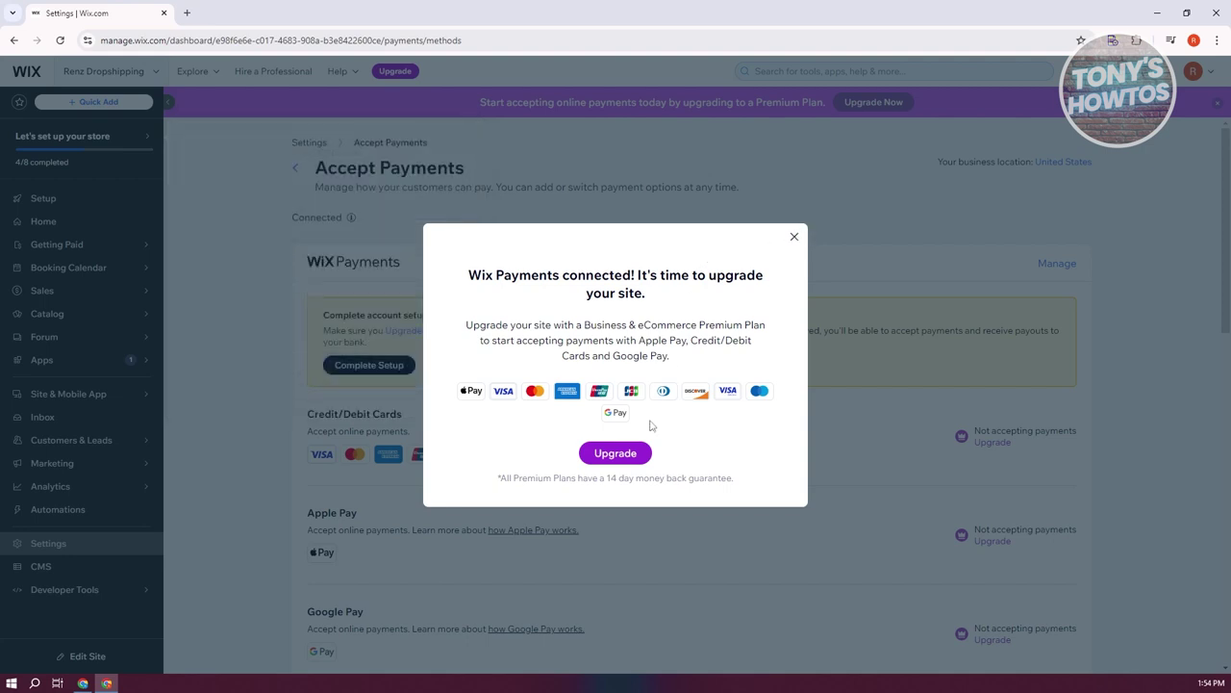
{"action": "left_click", "coordinate": [794, 239]}
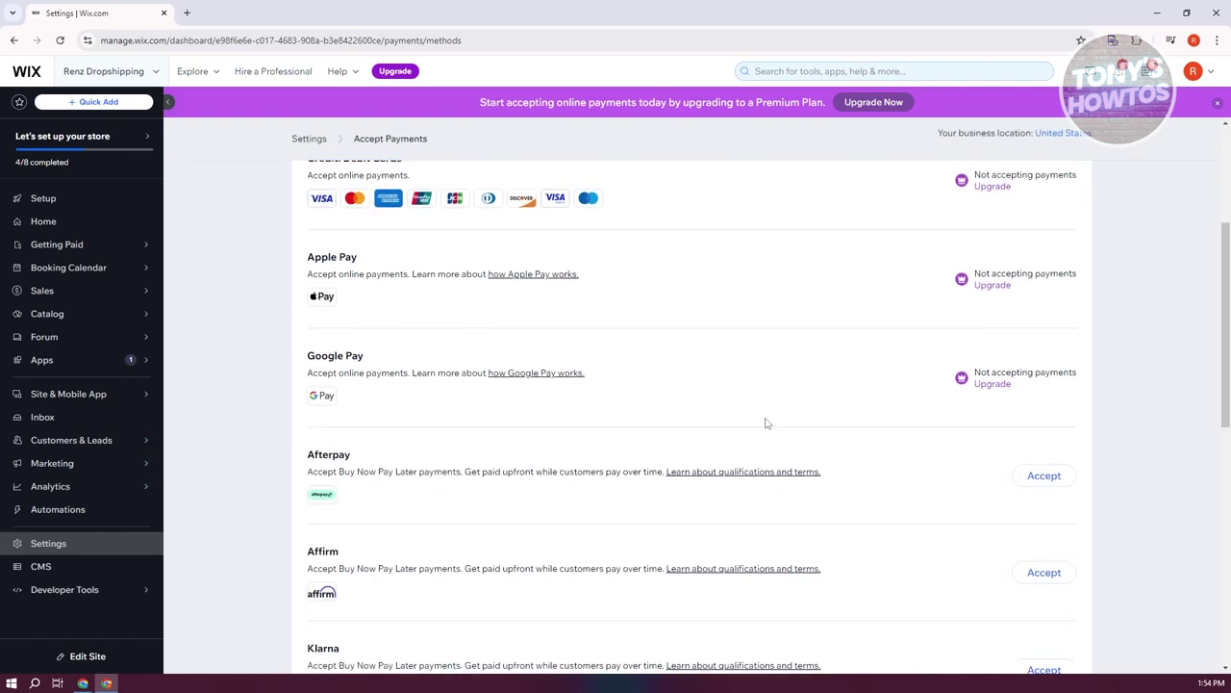
{"action": "scroll", "coordinate": [751, 412], "scroll_direction": "up", "scroll_amount": 3}
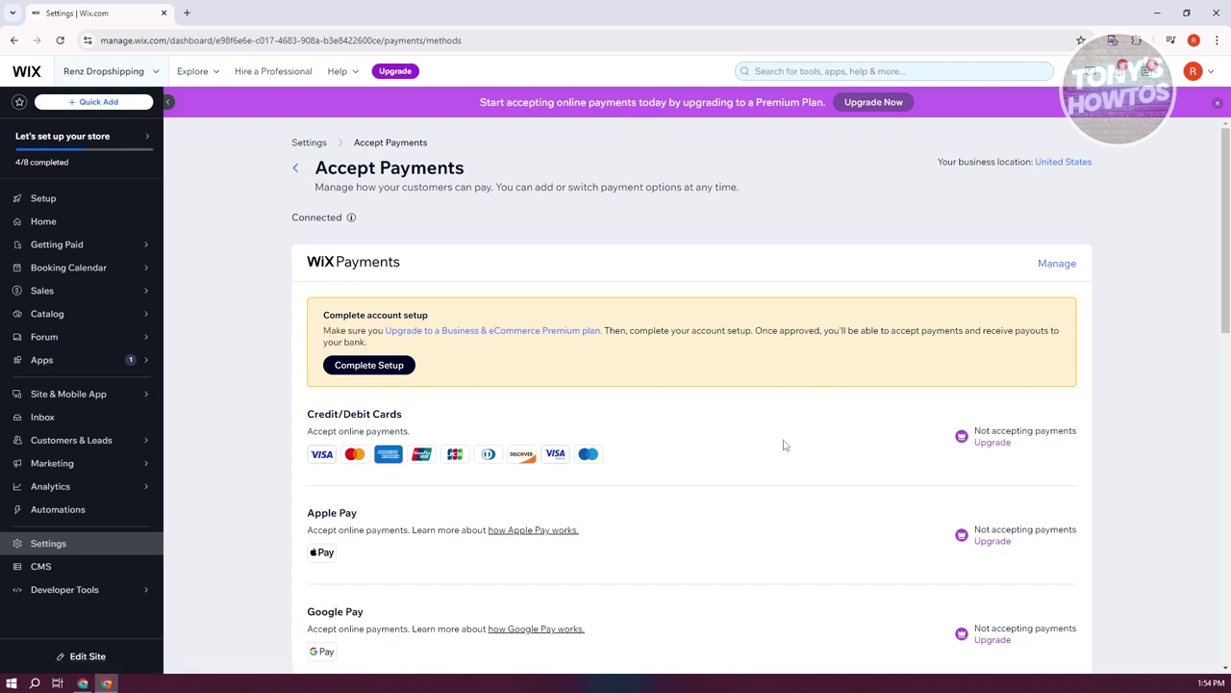
{"action": "scroll", "coordinate": [1039, 470], "scroll_direction": "down", "scroll_amount": 2}
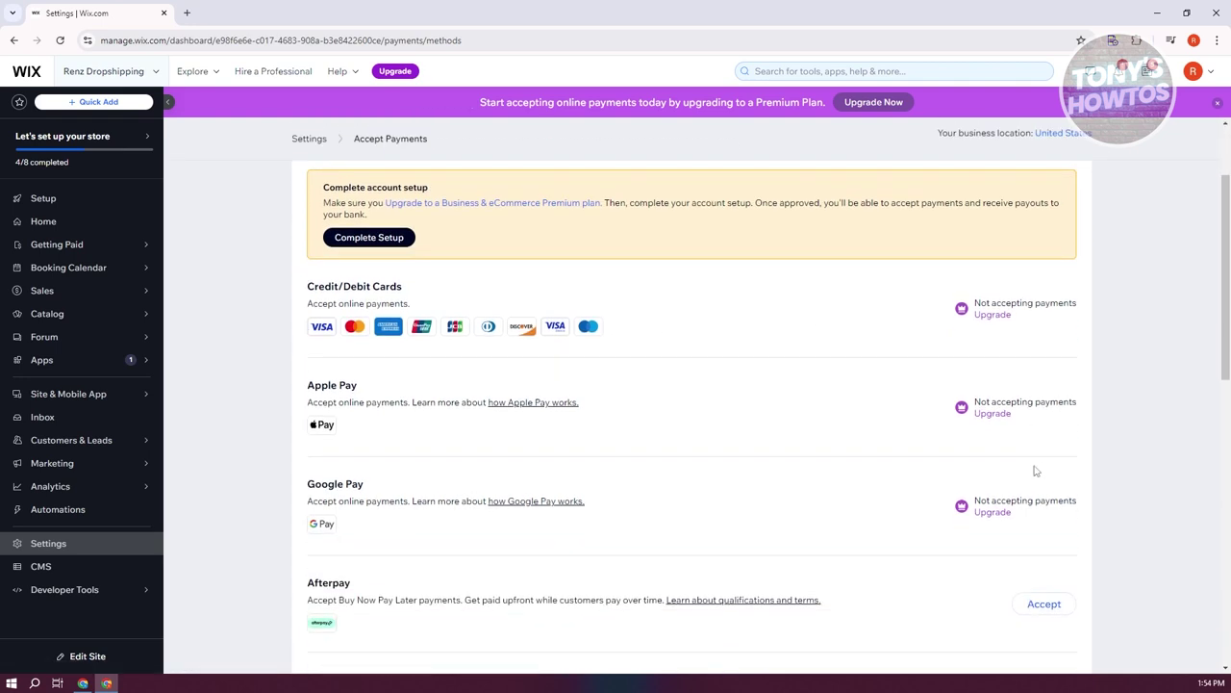
{"action": "scroll", "coordinate": [1035, 470], "scroll_direction": "up", "scroll_amount": 2}
- Try to turn on Credit/Debit Cards in the Wix Payments management page and dismiss the upgrade offer
{"action": "left_click", "coordinate": [1059, 265]}
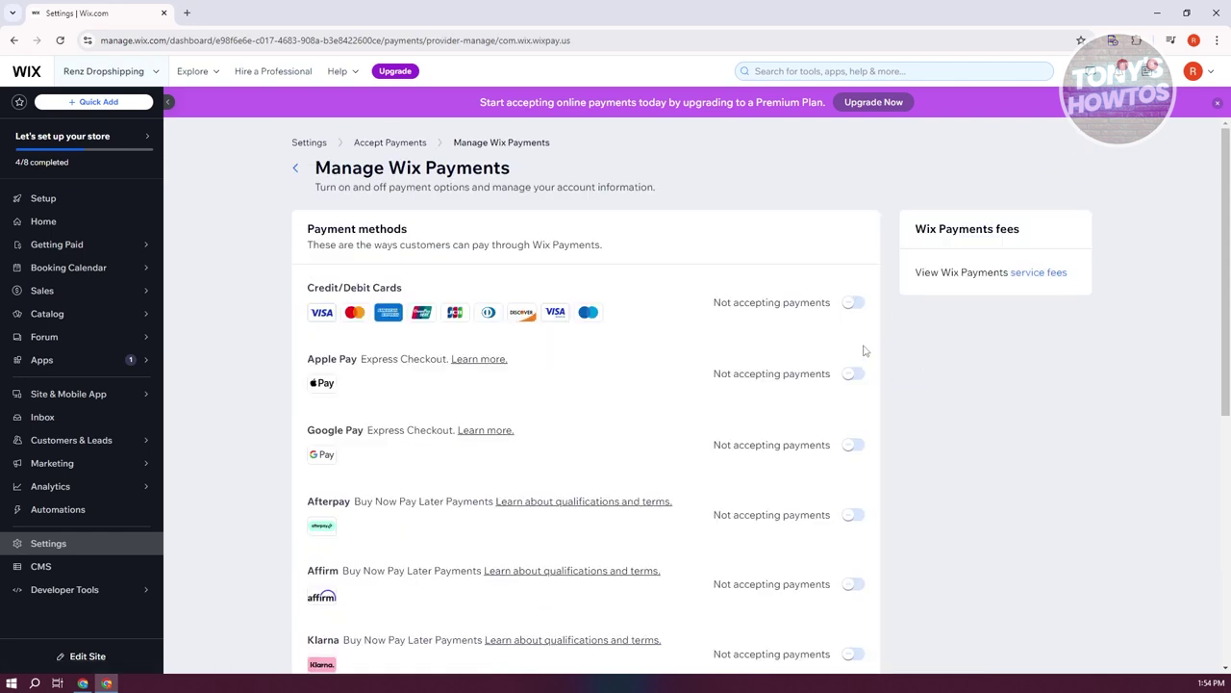
{"action": "left_click", "coordinate": [859, 306]}
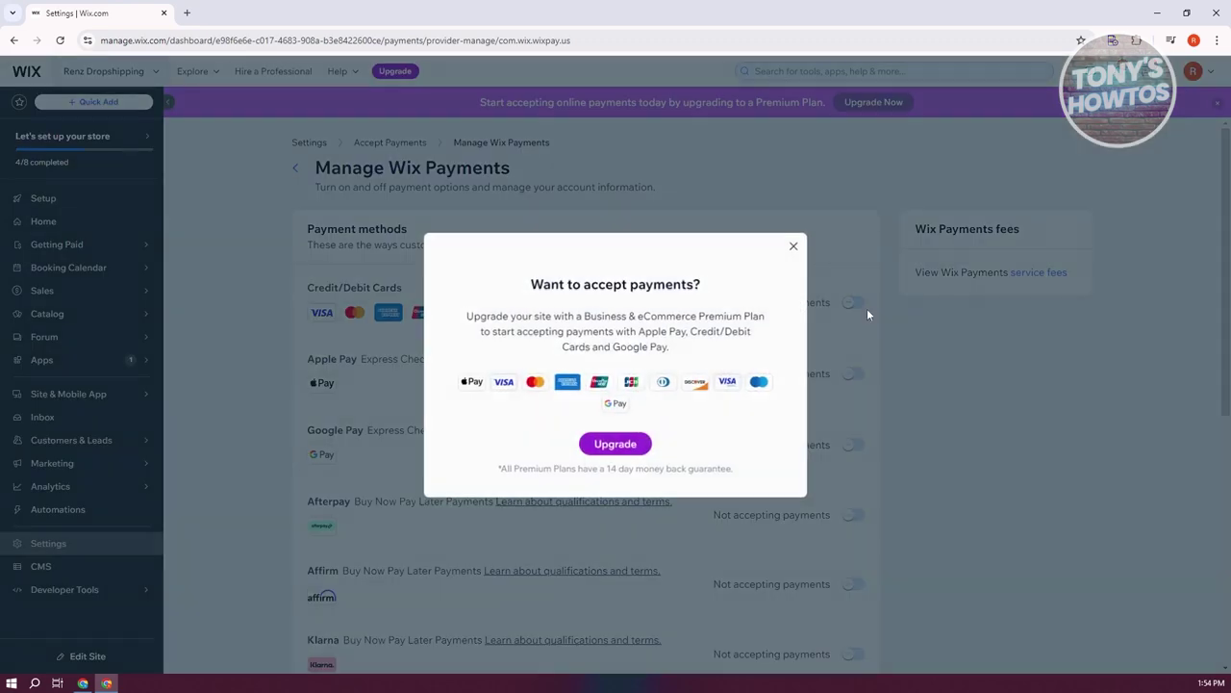
{"action": "left_click", "coordinate": [793, 246]}
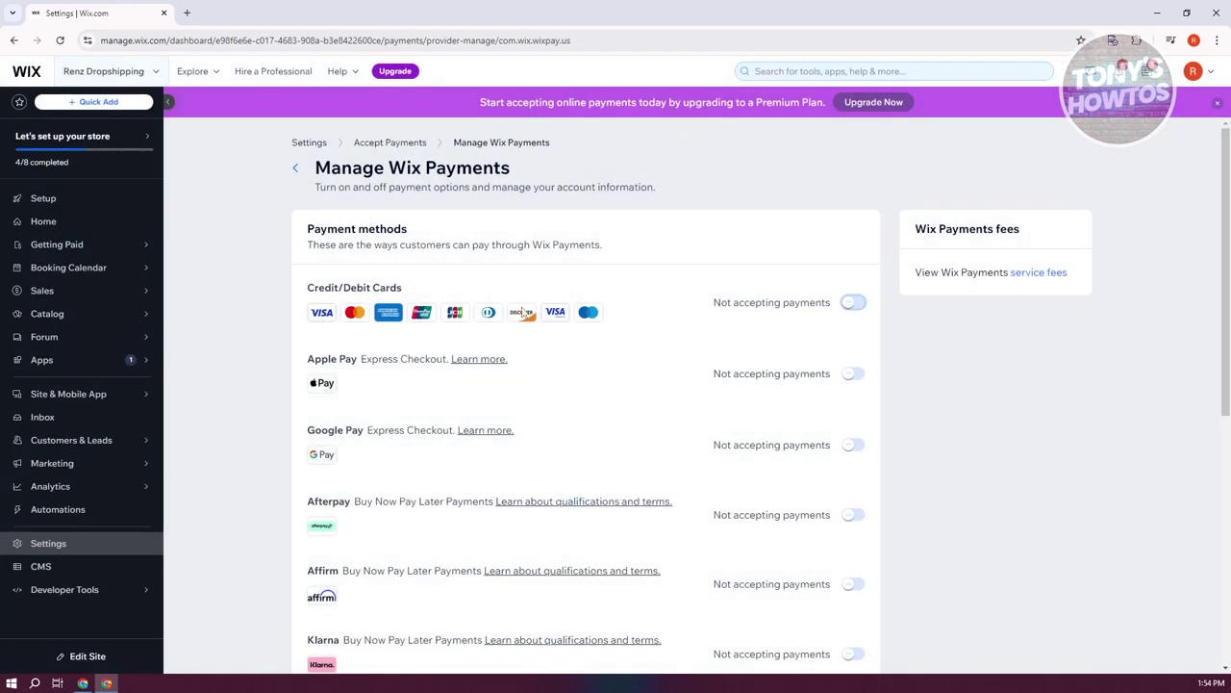
- Return to the site settings and reopen the Accept Payments page
{"action": "left_click", "coordinate": [298, 168]}
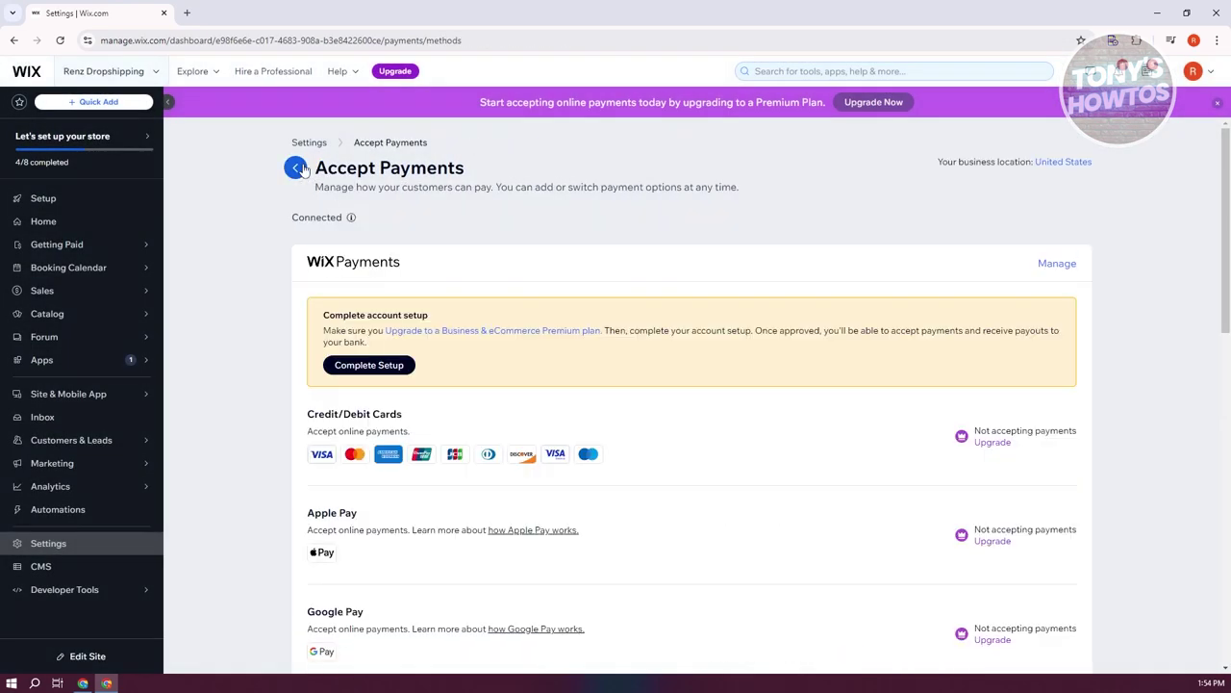
{"action": "left_click", "coordinate": [297, 169]}
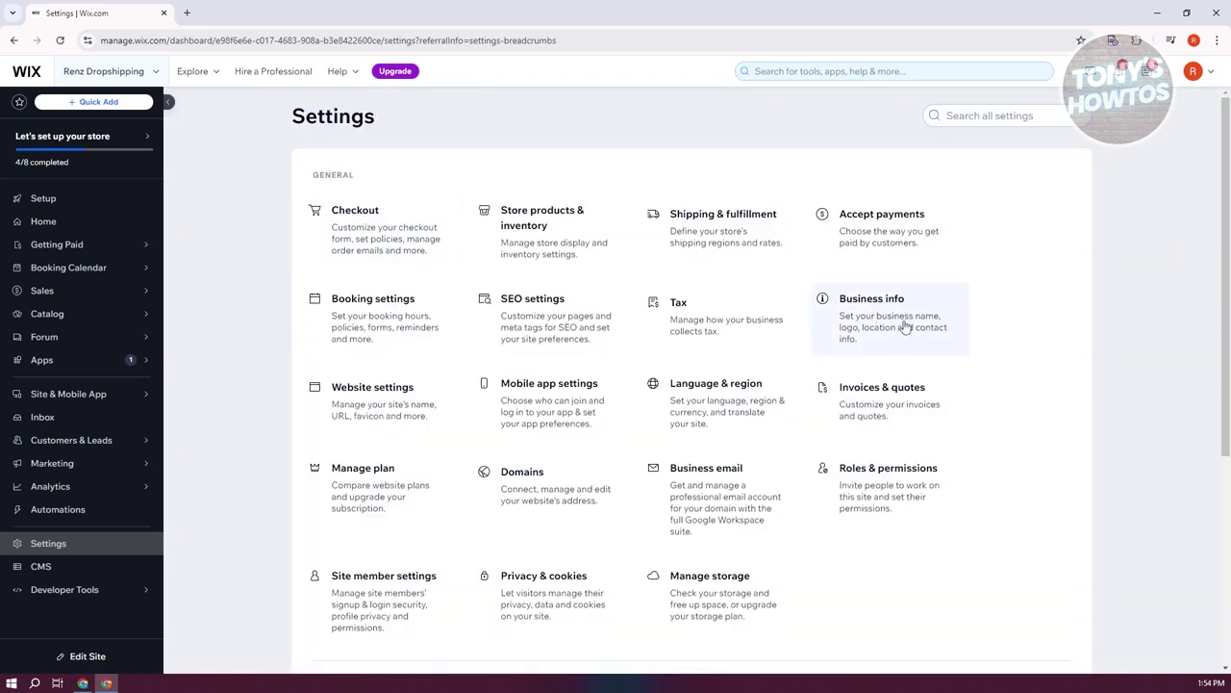
{"action": "left_click", "coordinate": [908, 237]}
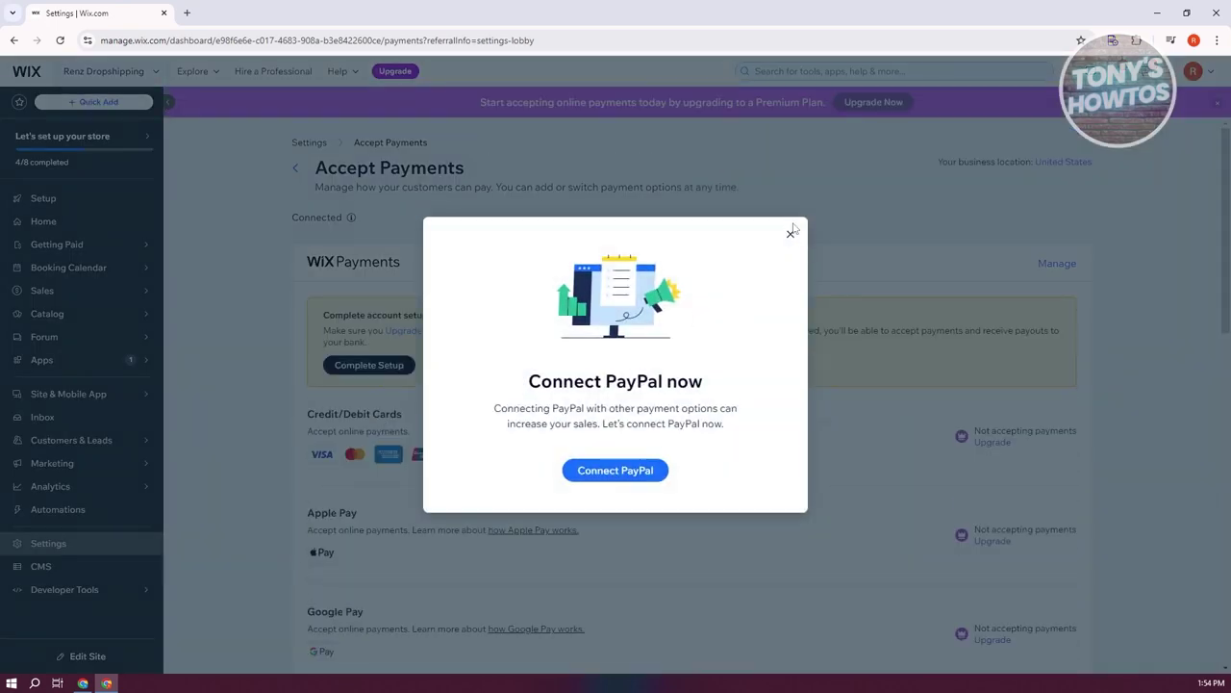
- Dismiss the offer to connect PayPal and review the connected and not connected payment methods on the Accept Payments page
{"action": "left_click", "coordinate": [791, 233]}
{"action": "scroll", "coordinate": [797, 281], "scroll_direction": "down", "scroll_amount": 2}
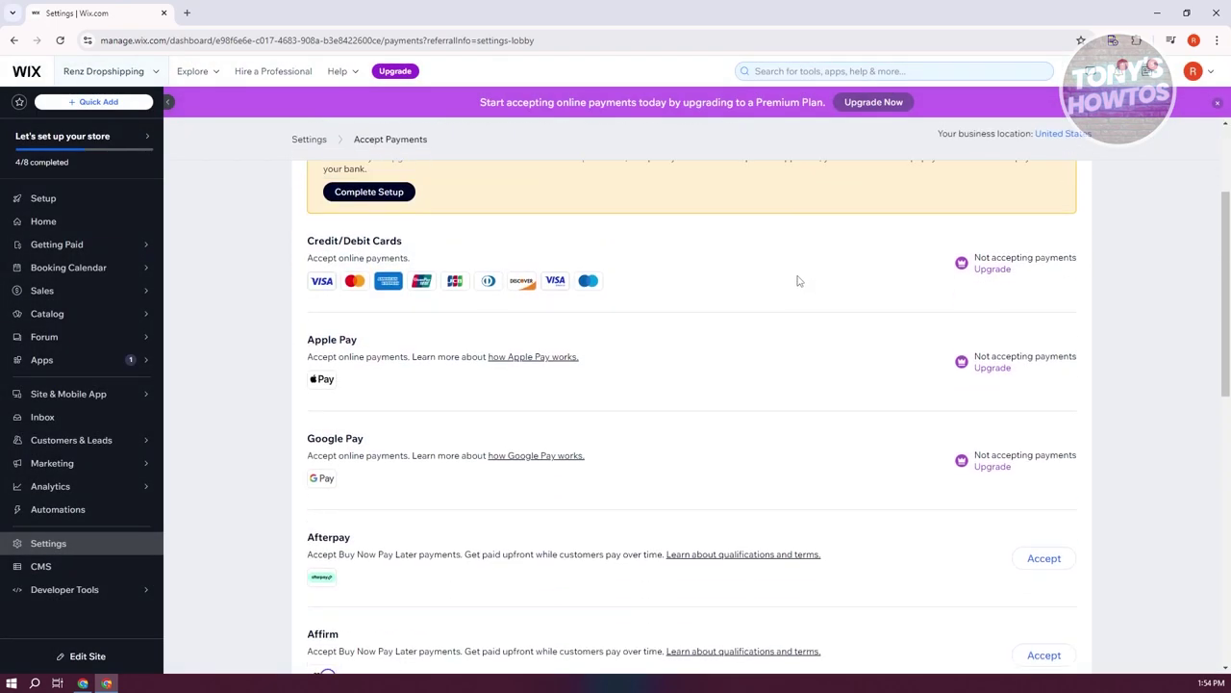
{"action": "scroll", "coordinate": [538, 317], "scroll_direction": "up", "scroll_amount": 2}
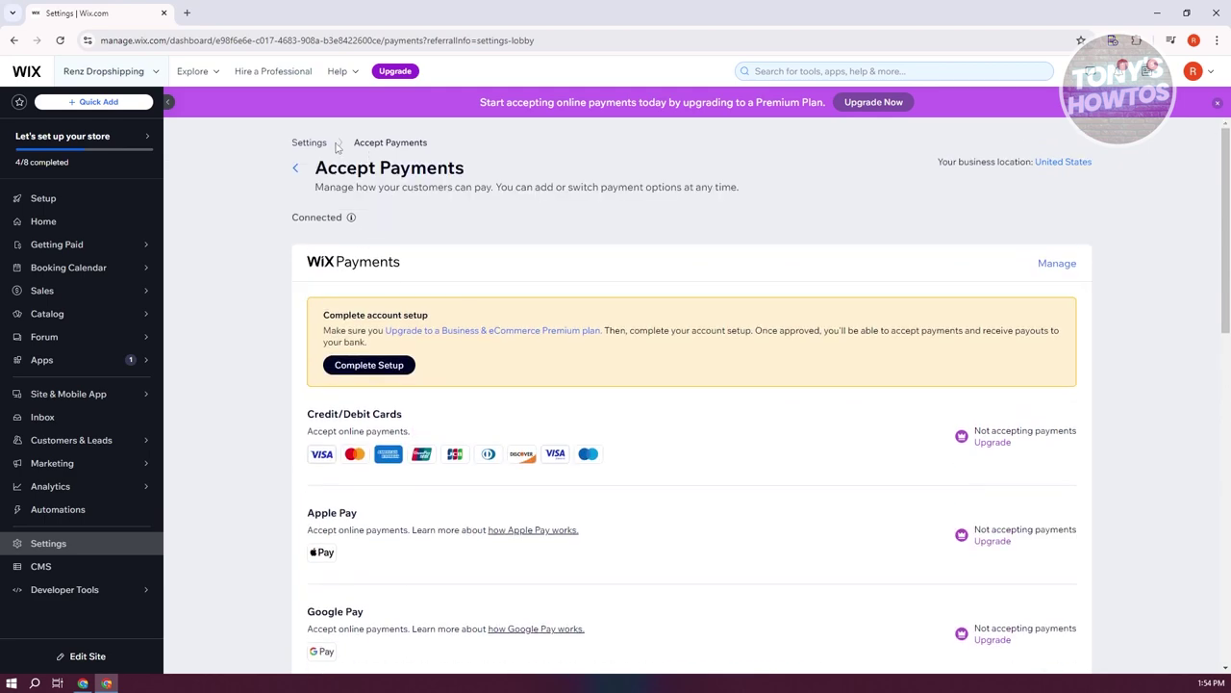
{"action": "scroll", "coordinate": [956, 239], "scroll_direction": "down", "scroll_amount": 10}
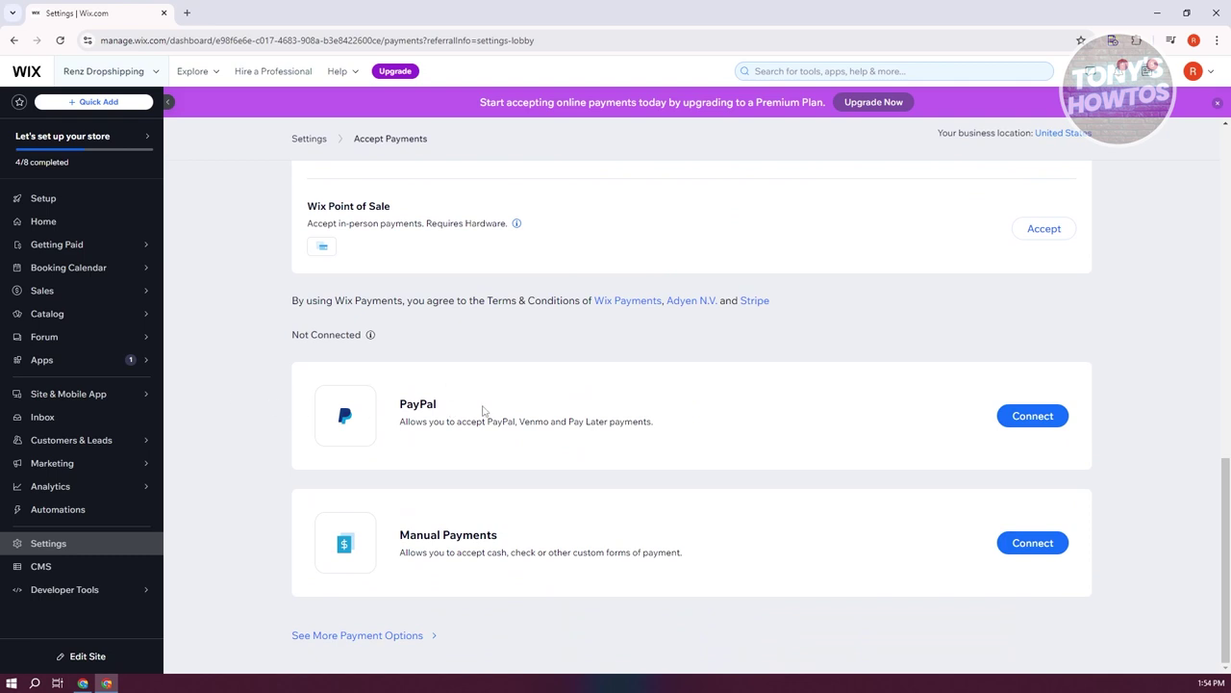
{"action": "scroll", "coordinate": [577, 424], "scroll_direction": "up", "scroll_amount": 2}
{"action": "scroll", "coordinate": [943, 467], "scroll_direction": "down", "scroll_amount": 2}
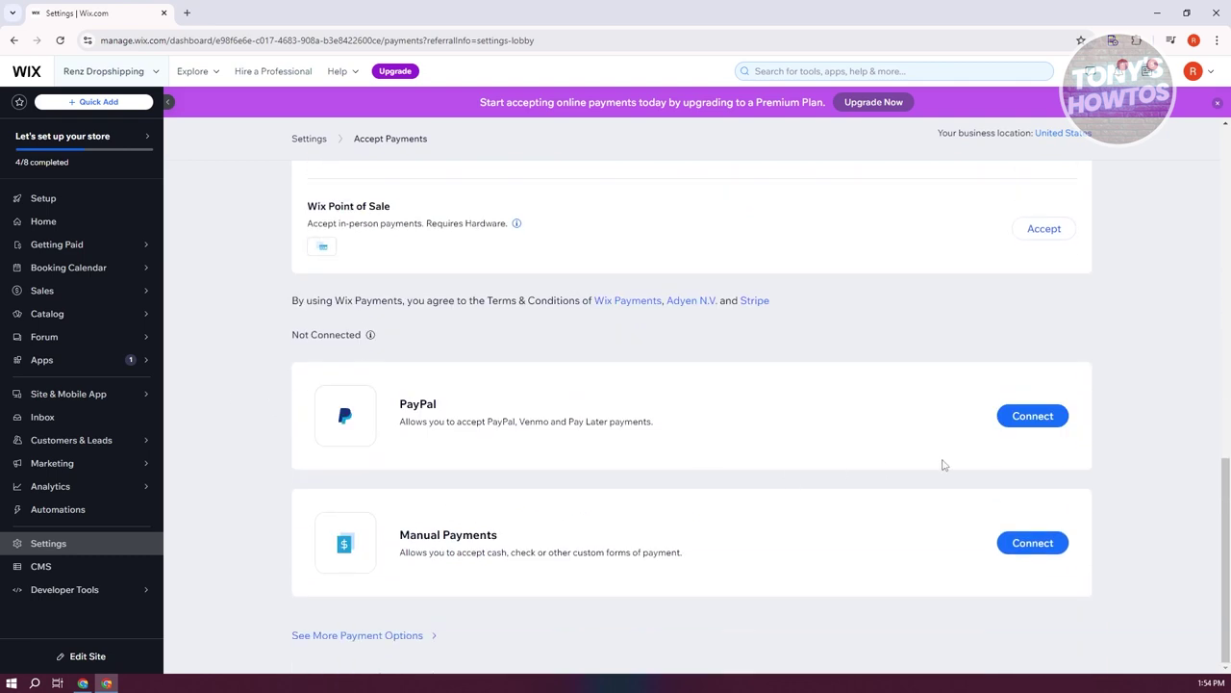
- Open the PayPal connection setup, review its instructions and account email form, and go back to Accept Payments without connecting
{"action": "left_click", "coordinate": [1033, 415]}
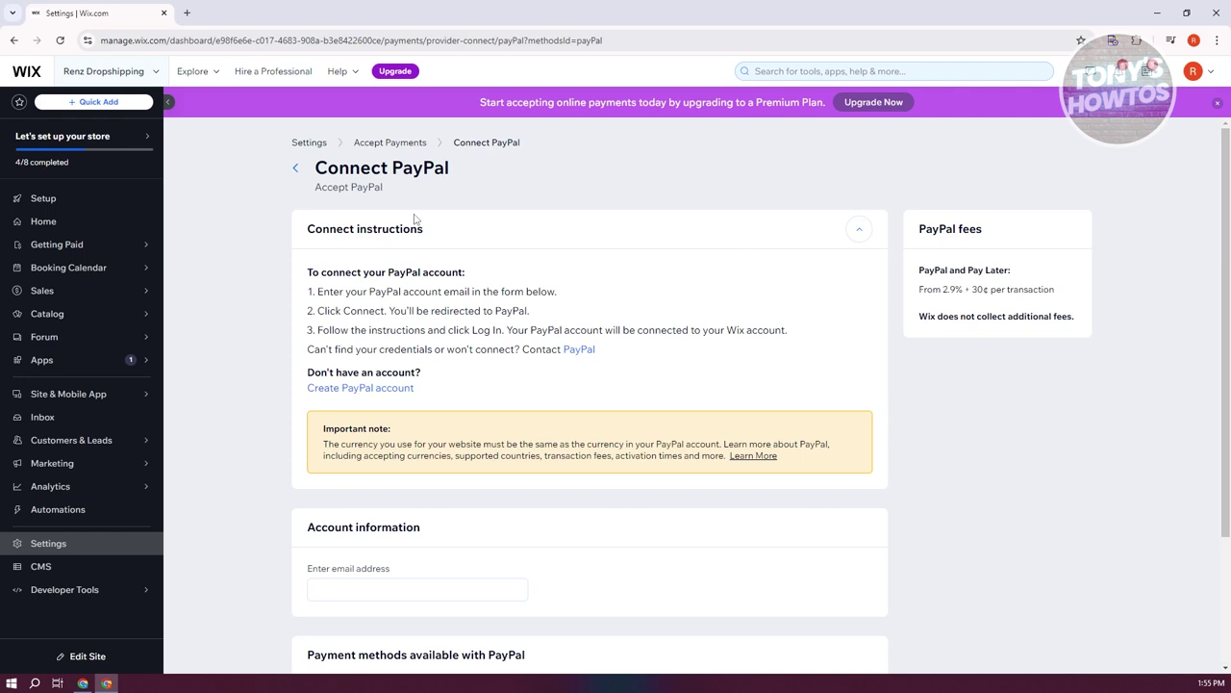
{"action": "left_click", "coordinate": [433, 592]}
{"action": "scroll", "coordinate": [673, 481], "scroll_direction": "down", "scroll_amount": 1}
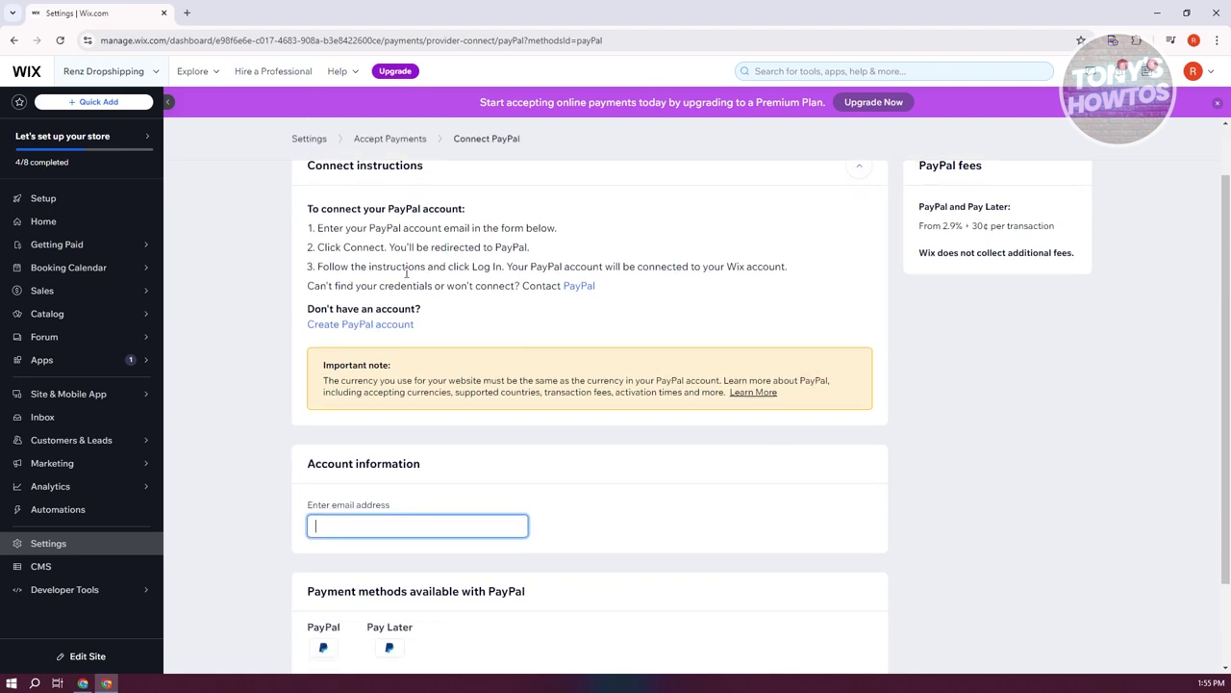
{"action": "scroll", "coordinate": [596, 302], "scroll_direction": "down", "scroll_amount": 2}
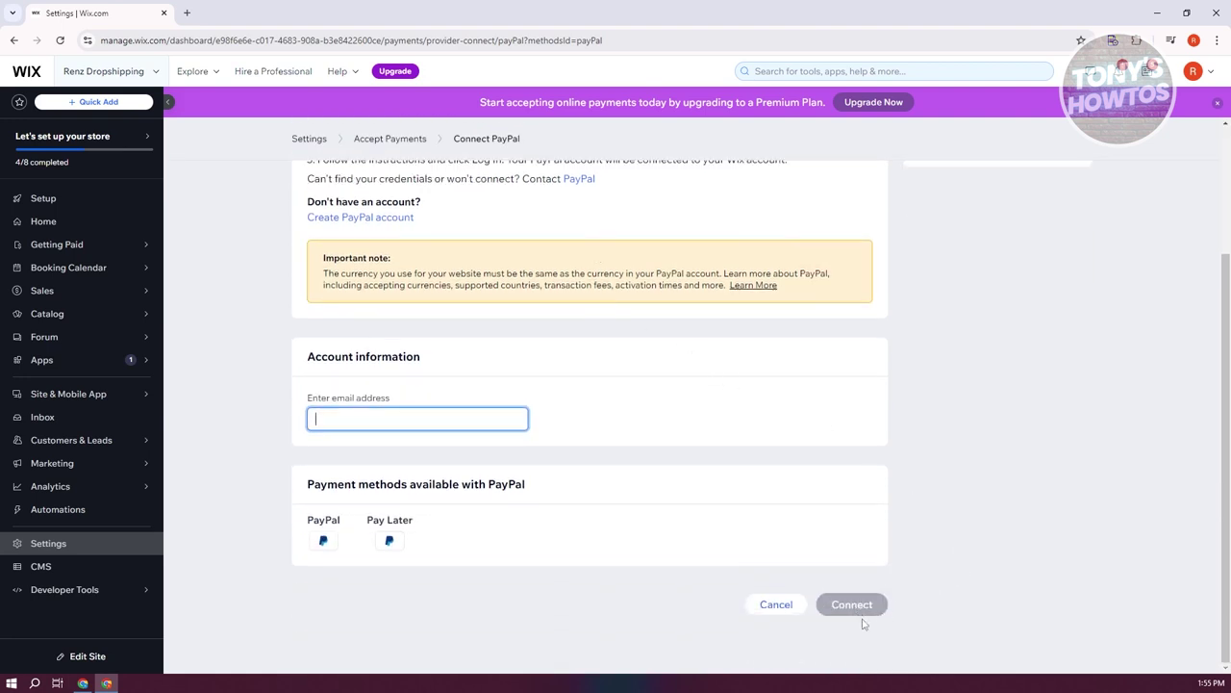
{"action": "scroll", "coordinate": [314, 282], "scroll_direction": "up", "scroll_amount": 2}
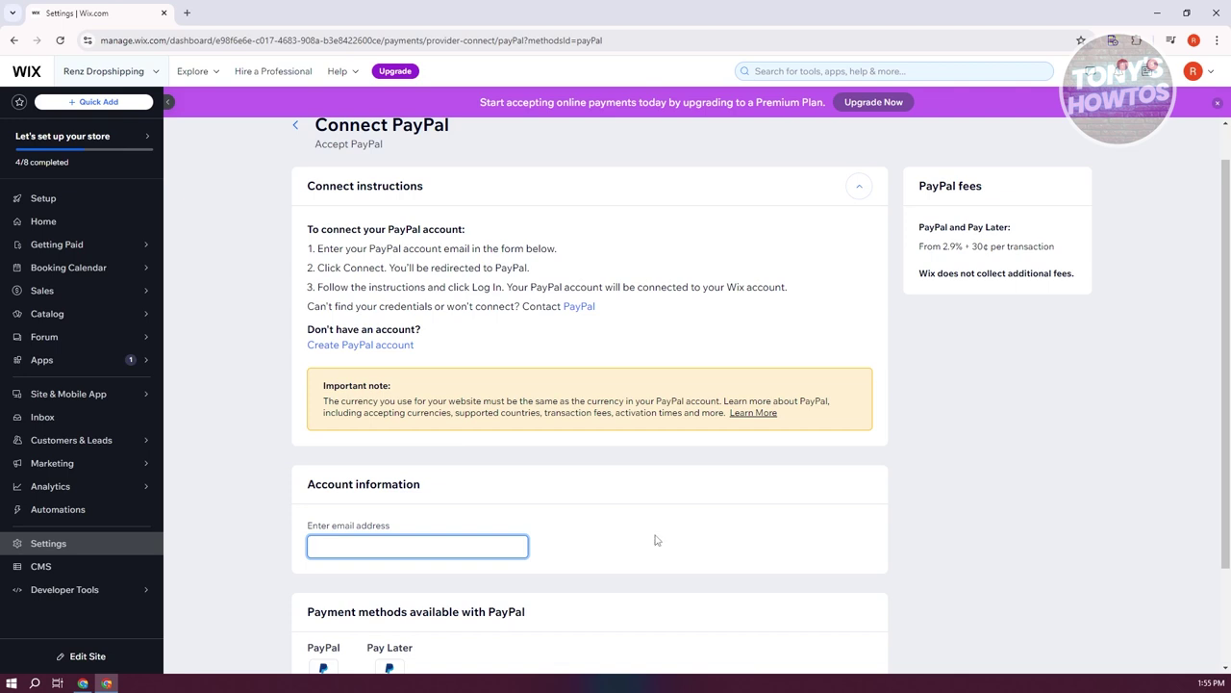
{"action": "scroll", "coordinate": [645, 530], "scroll_direction": "up", "scroll_amount": 1}
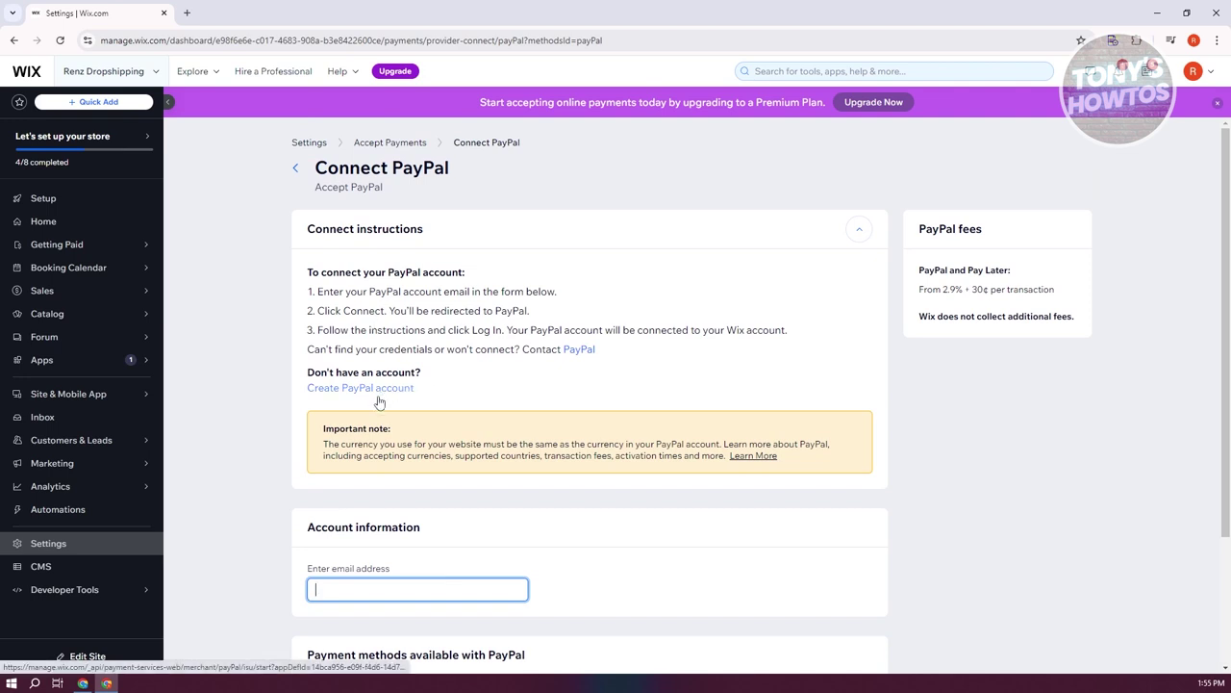
{"action": "left_click", "coordinate": [296, 168]}
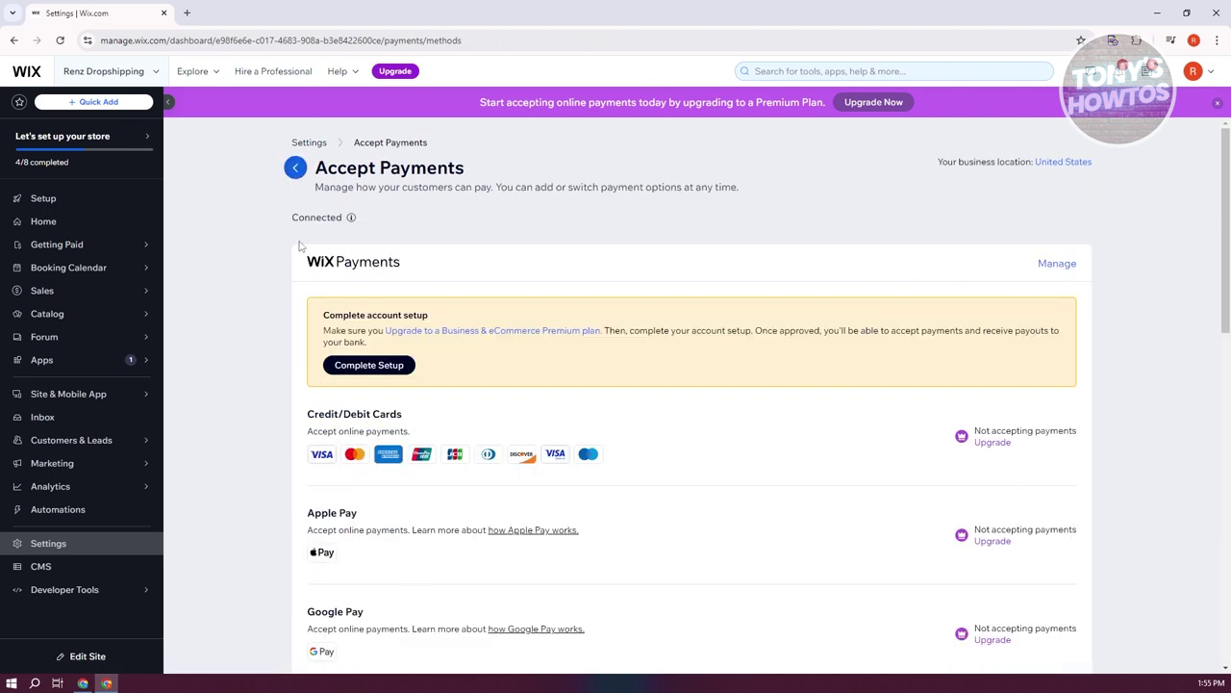
- Open the Manual Payments connection setup, review the payment type and customer instructions fields, and go back to Accept Payments without connecting
{"action": "scroll", "coordinate": [887, 519], "scroll_direction": "down", "scroll_amount": 2}
{"action": "scroll", "coordinate": [890, 524], "scroll_direction": "down", "scroll_amount": 7}
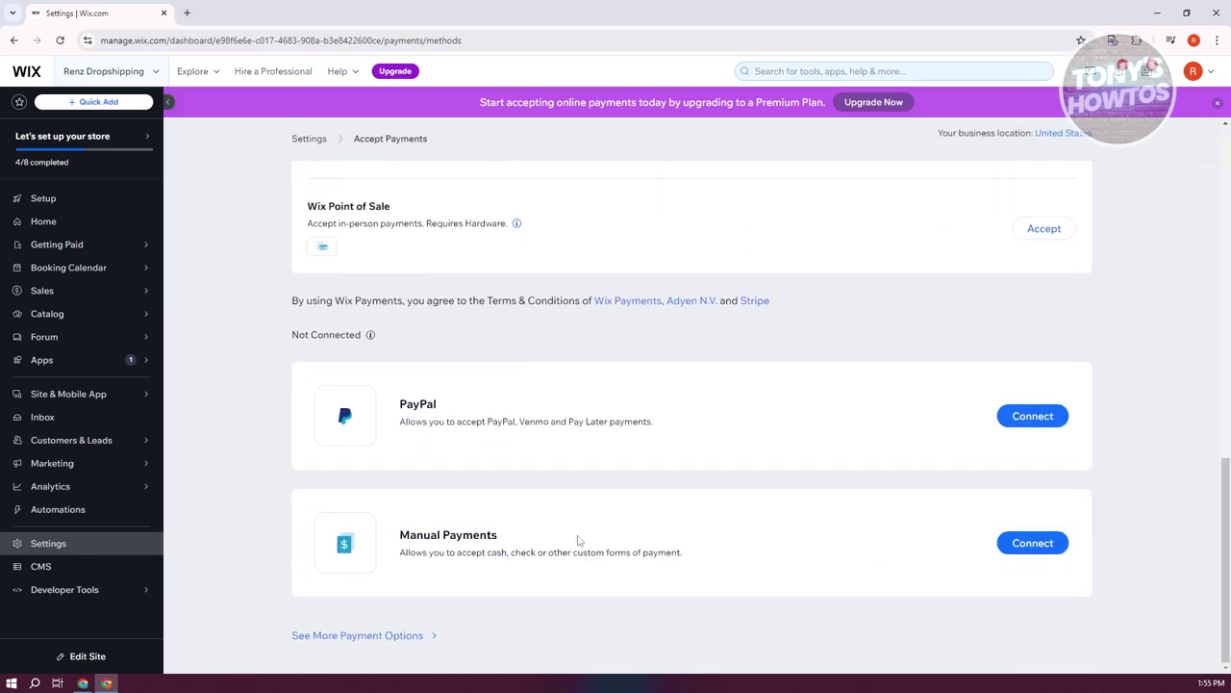
{"action": "left_click", "coordinate": [1054, 552]}
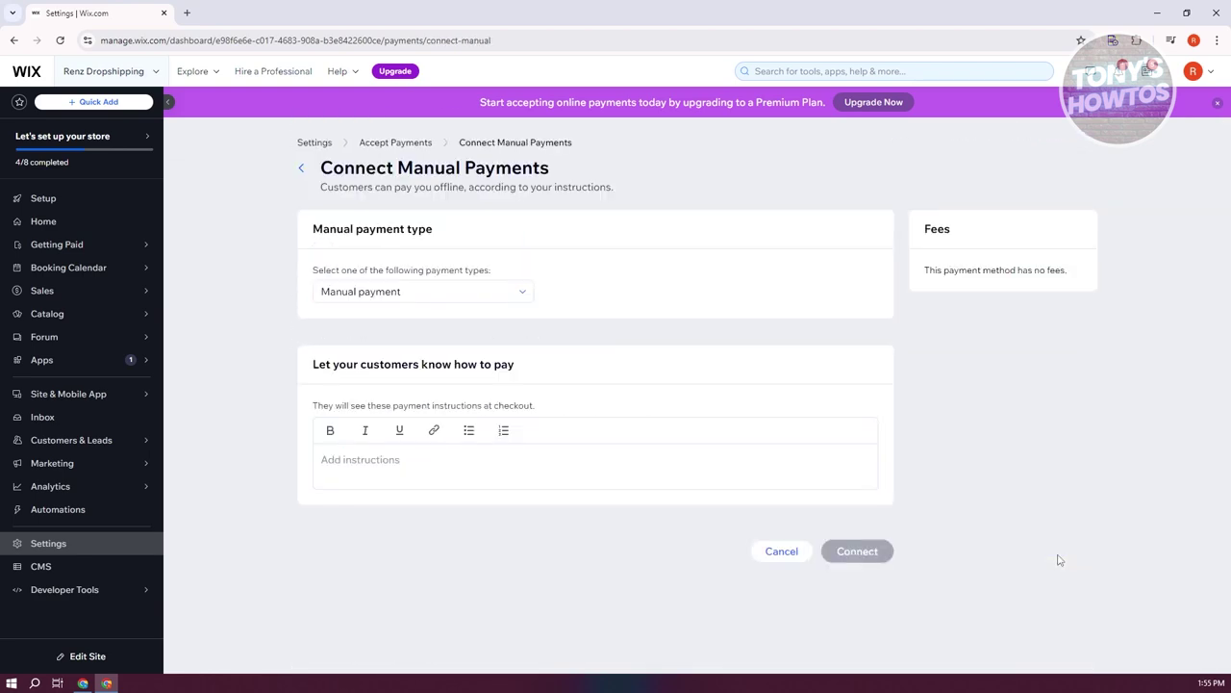
{"action": "left_click", "coordinate": [405, 475]}
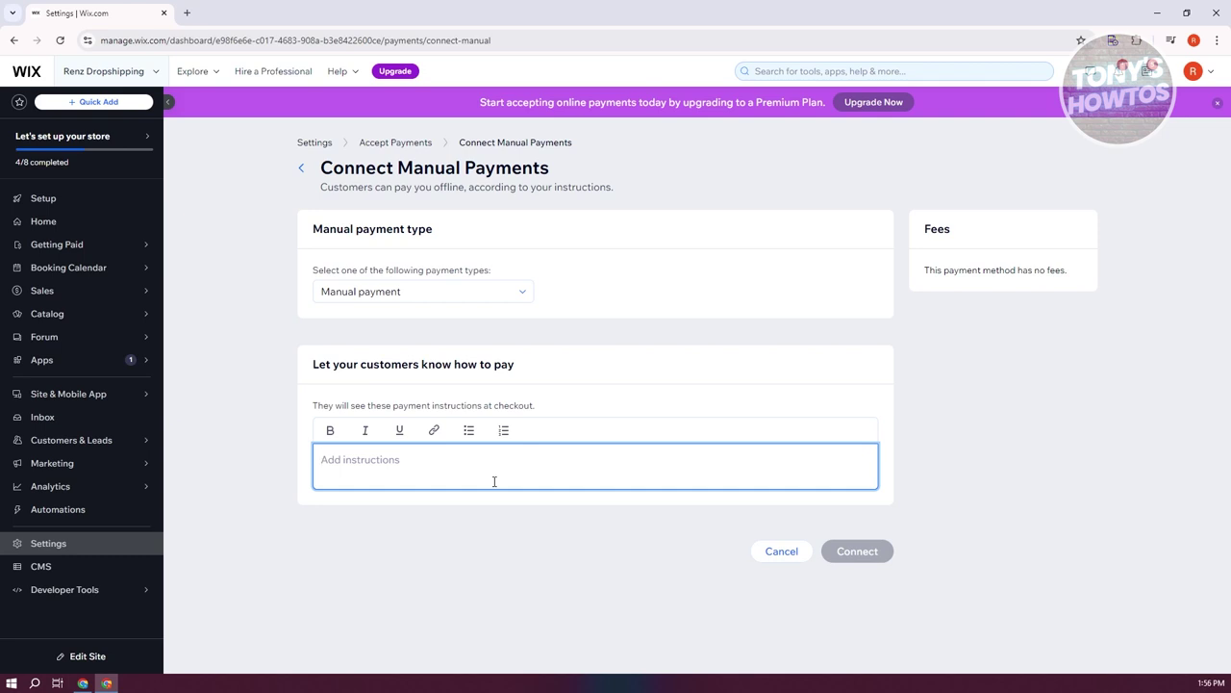
{"action": "left_click", "coordinate": [301, 166]}
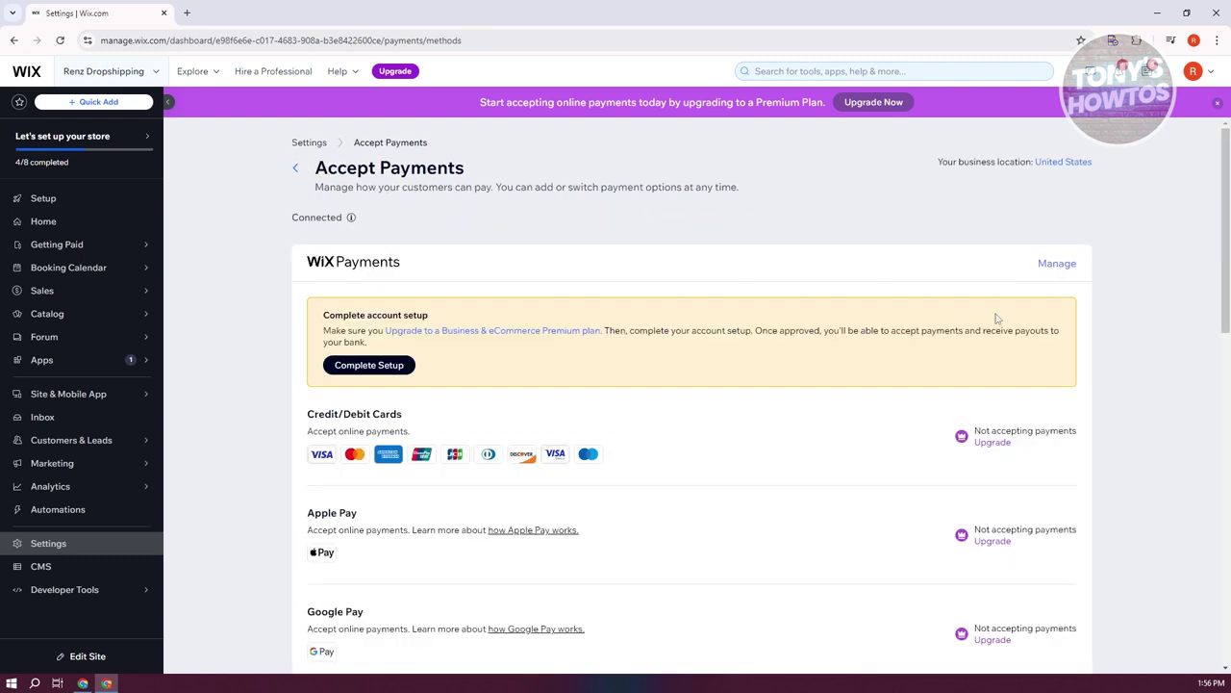